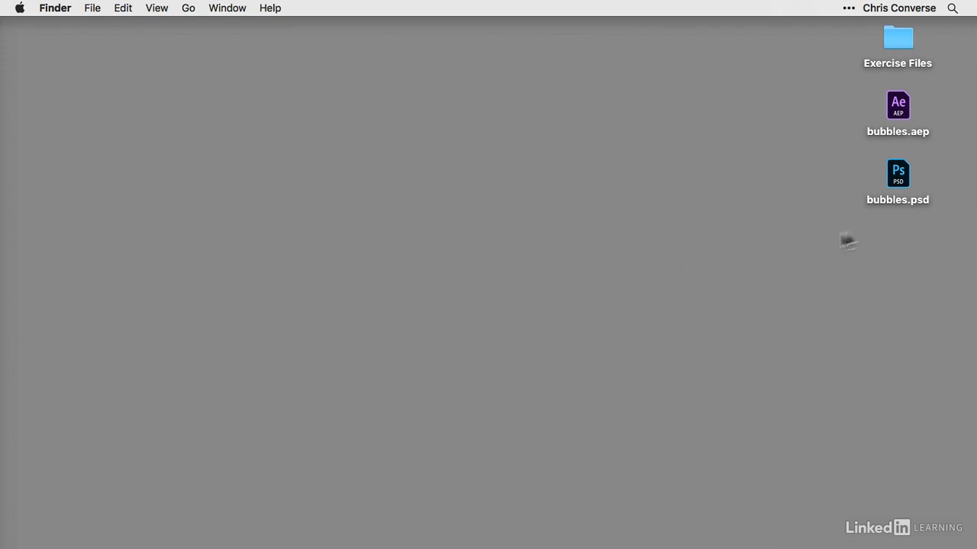
Step: Open the bubbles.psd file from the desktop in Photoshop
{"action": "double_click", "coordinate": [897, 174]}
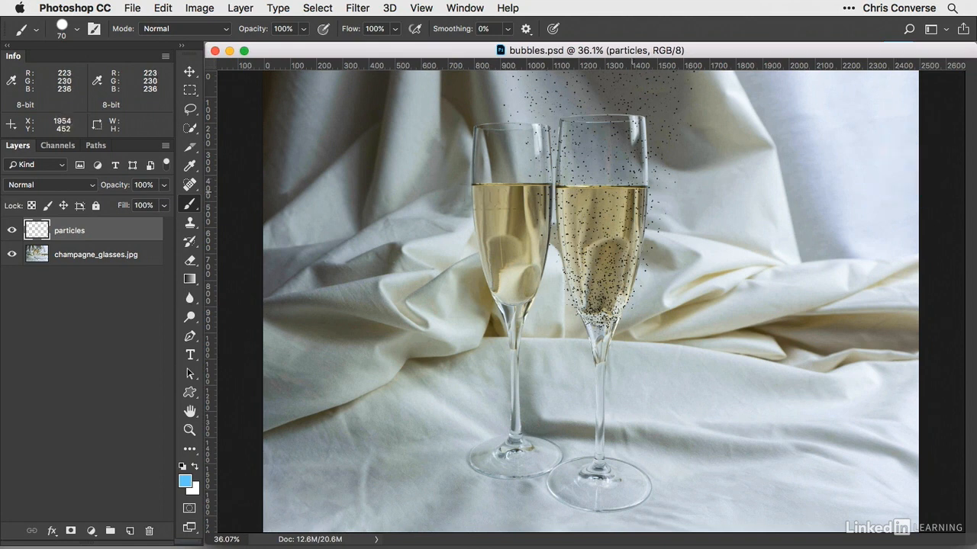
Step: Toggle the visibility of the particles and champagne_glasses.jpg layers to examine what each one contains
{"action": "left_click", "coordinate": [52, 329]}
{"action": "left_click", "coordinate": [12, 230]}
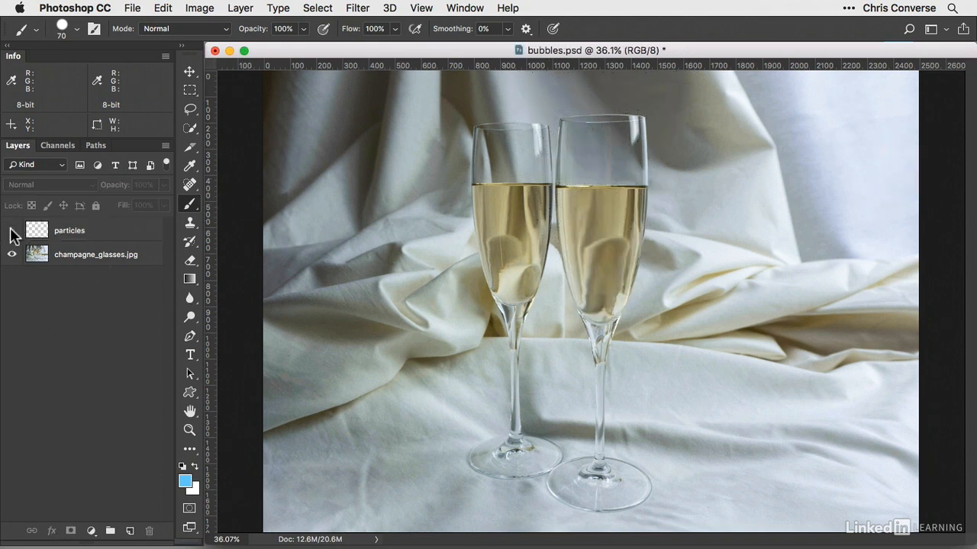
{"action": "left_click", "coordinate": [13, 231]}
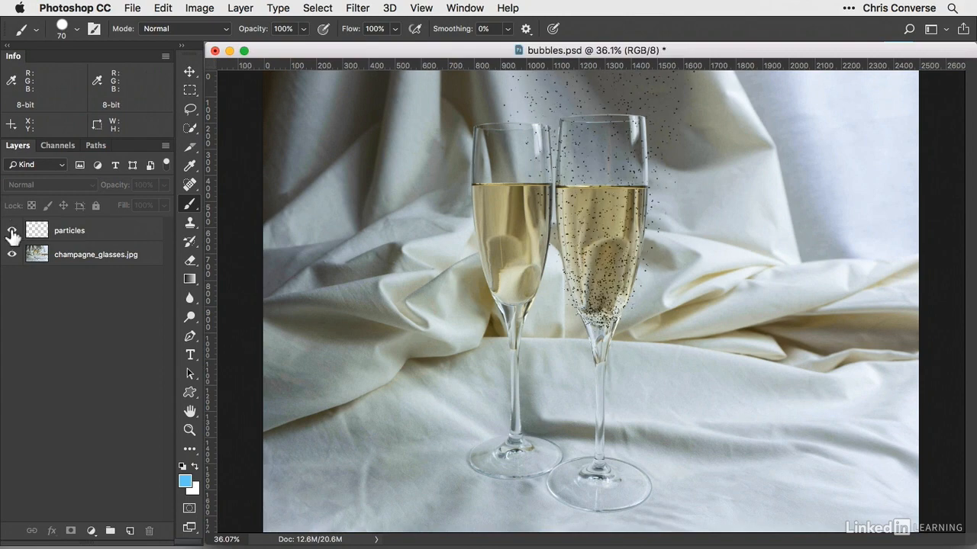
{"action": "left_click", "coordinate": [13, 231]}
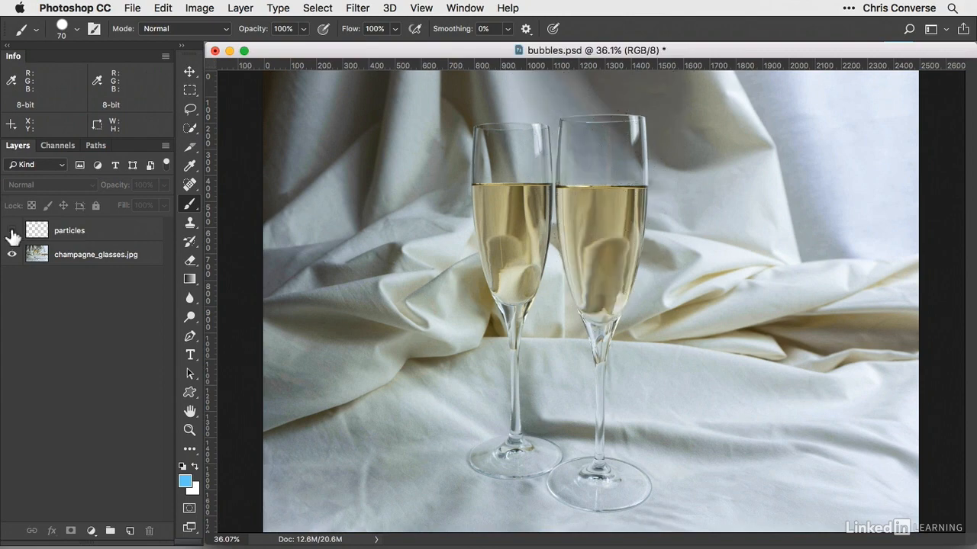
{"action": "left_click", "coordinate": [12, 231]}
{"action": "left_click", "coordinate": [11, 255]}
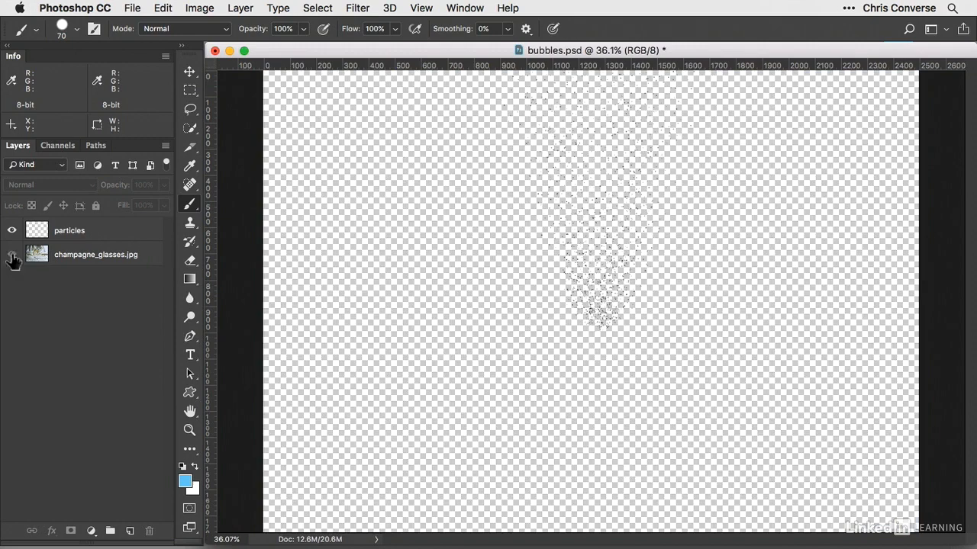
{"action": "left_click", "coordinate": [11, 255]}
{"action": "left_click", "coordinate": [11, 255]}
{"action": "left_click", "coordinate": [11, 255]}
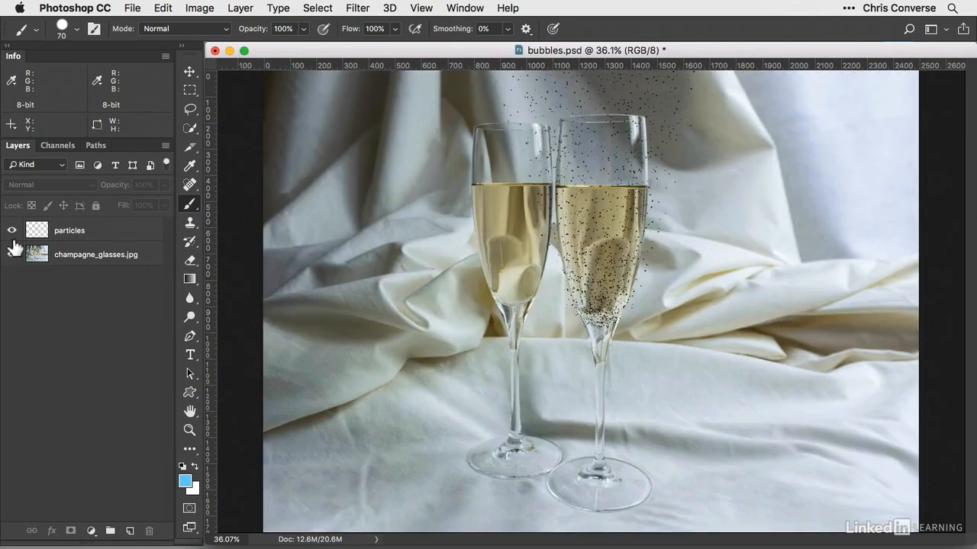
Step: Add a layer mask to the particles layer and choose the Soft Round brush at 70 px
{"action": "left_click", "coordinate": [74, 235]}
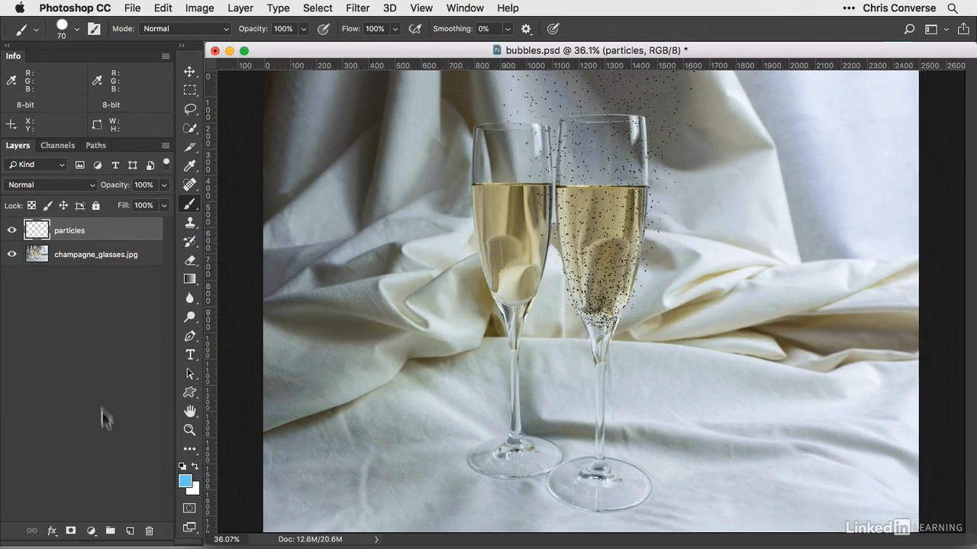
{"action": "left_click", "coordinate": [71, 531]}
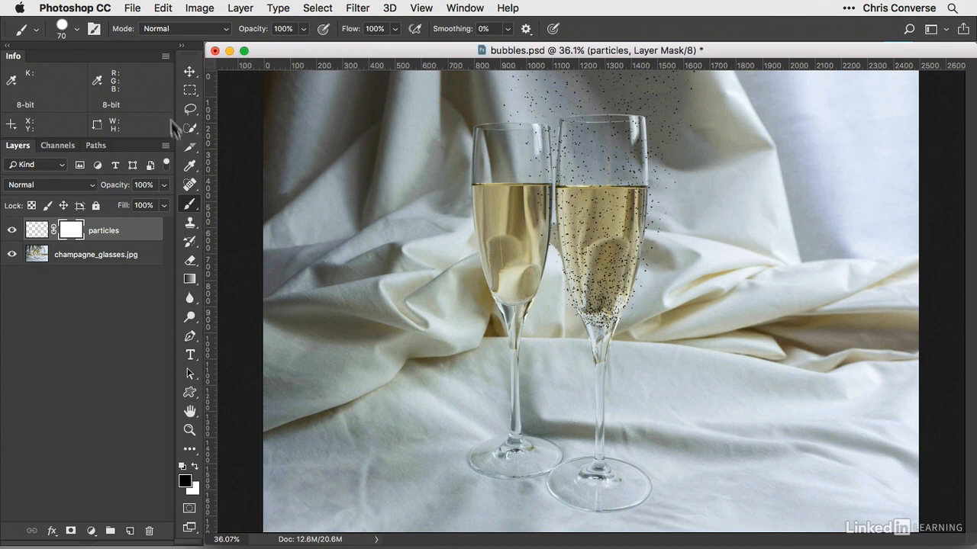
{"action": "left_click", "coordinate": [78, 28]}
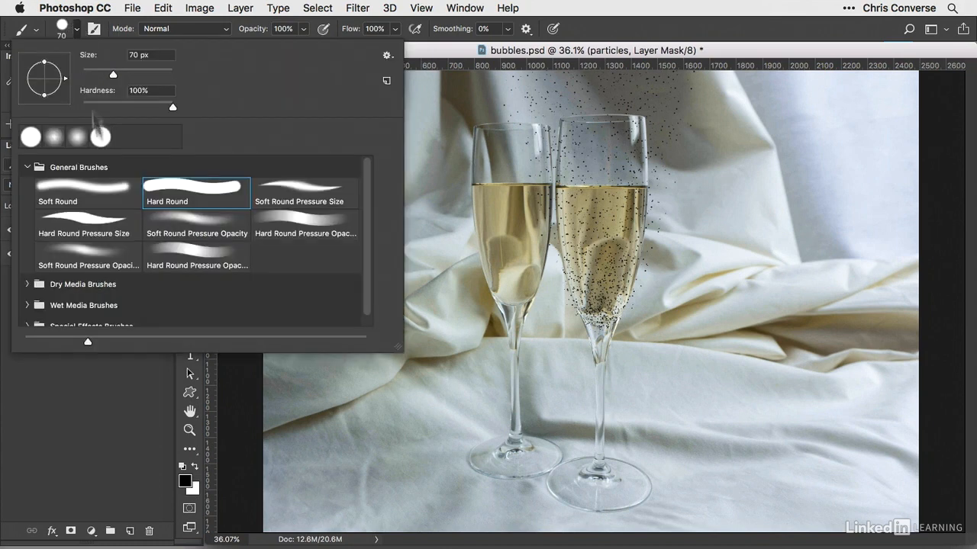
{"action": "left_click", "coordinate": [88, 184]}
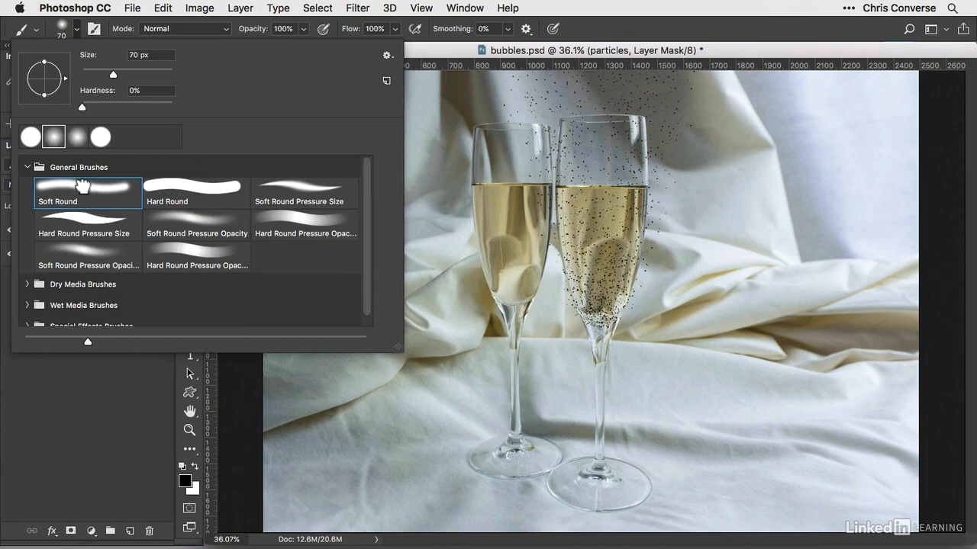
{"action": "left_click", "coordinate": [441, 209]}
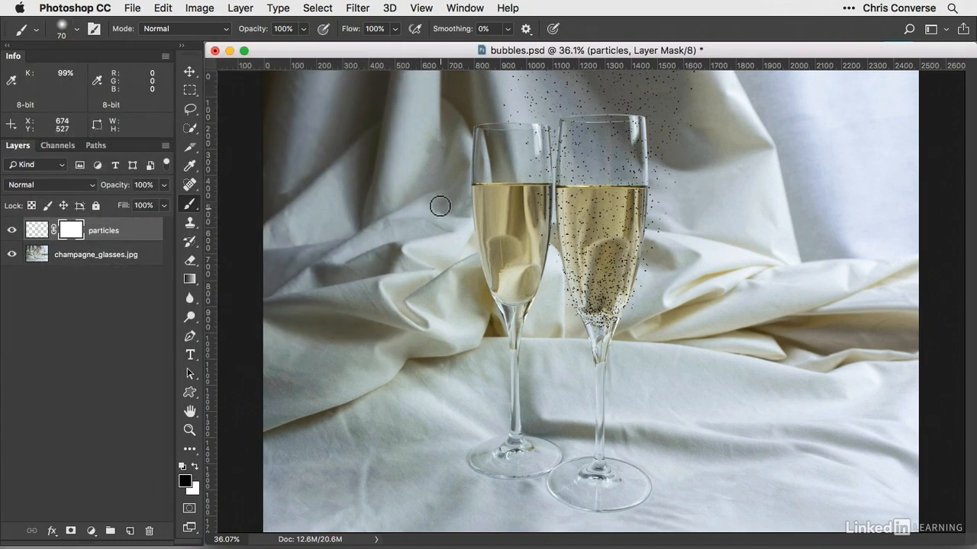
Step: Paint black on the mask to hide the particles just above the liquid line of the right glass
{"action": "left_click", "coordinate": [615, 226], "text": "super"}
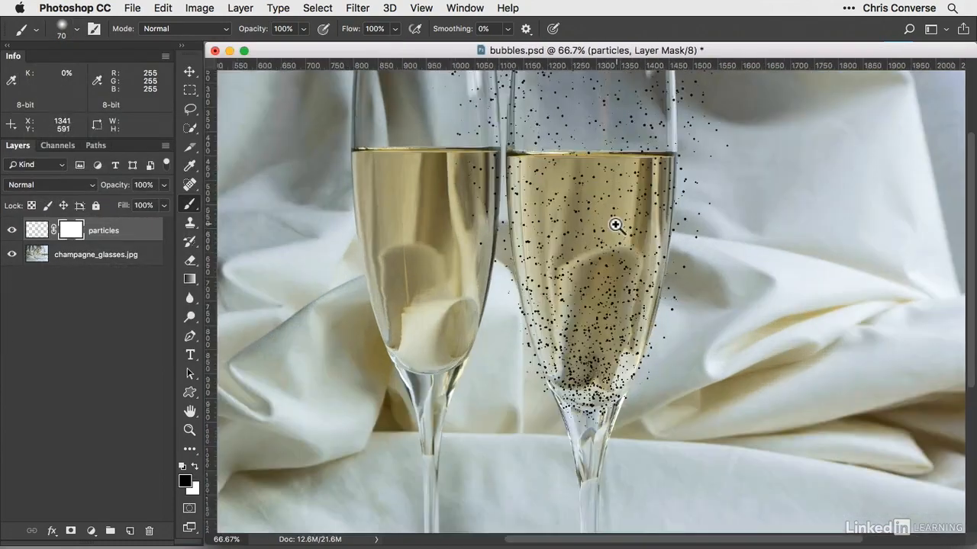
{"action": "left_click", "coordinate": [615, 226], "text": "super"}
{"action": "left_click_drag", "start_coordinate": [602, 203], "coordinate": [544, 328]}
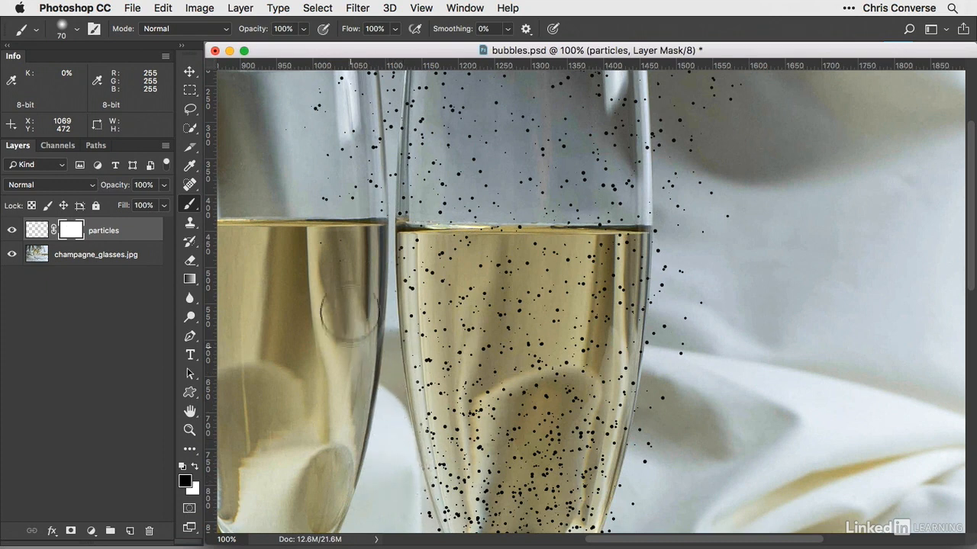
{"action": "mouse_move", "coordinate": [341, 203]}
{"action": "left_mouse_down"}
{"action": "mouse_move", "coordinate": [352, 179]}
{"action": "mouse_move", "coordinate": [384, 181]}
{"action": "mouse_move", "coordinate": [363, 193]}
{"action": "mouse_move", "coordinate": [410, 197]}
{"action": "mouse_move", "coordinate": [682, 200]}
{"action": "mouse_move", "coordinate": [658, 177]}
{"action": "left_mouse_up"}
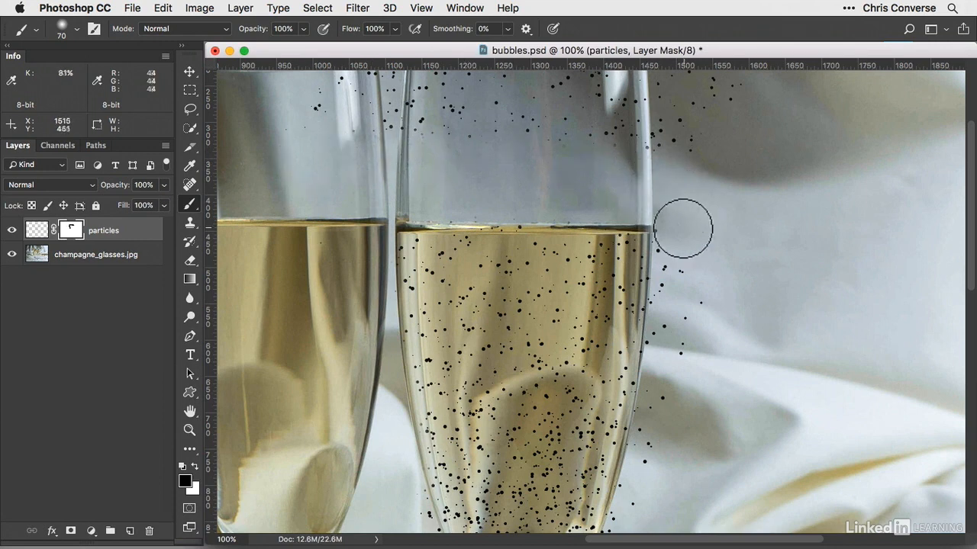
Step: Mask out the particles spilling outside the right glass's sides and around the base of its bowl
{"action": "mouse_move", "coordinate": [679, 228]}
{"action": "left_mouse_down"}
{"action": "mouse_move", "coordinate": [663, 311]}
{"action": "mouse_move", "coordinate": [693, 310]}
{"action": "mouse_move", "coordinate": [663, 352]}
{"action": "mouse_move", "coordinate": [665, 321]}
{"action": "mouse_move", "coordinate": [658, 331]}
{"action": "mouse_move", "coordinate": [653, 444]}
{"action": "left_mouse_up"}
{"action": "key", "text": "space"}
{"action": "mouse_move", "coordinate": [657, 430]}
{"action": "left_mouse_down"}
{"action": "mouse_move", "coordinate": [696, 232]}
{"action": "mouse_move", "coordinate": [630, 348]}
{"action": "mouse_move", "coordinate": [595, 342]}
{"action": "left_mouse_up"}
{"action": "mouse_move", "coordinate": [589, 380]}
{"action": "left_mouse_down"}
{"action": "mouse_move", "coordinate": [514, 352]}
{"action": "mouse_move", "coordinate": [561, 357]}
{"action": "mouse_move", "coordinate": [636, 345]}
{"action": "left_mouse_up"}
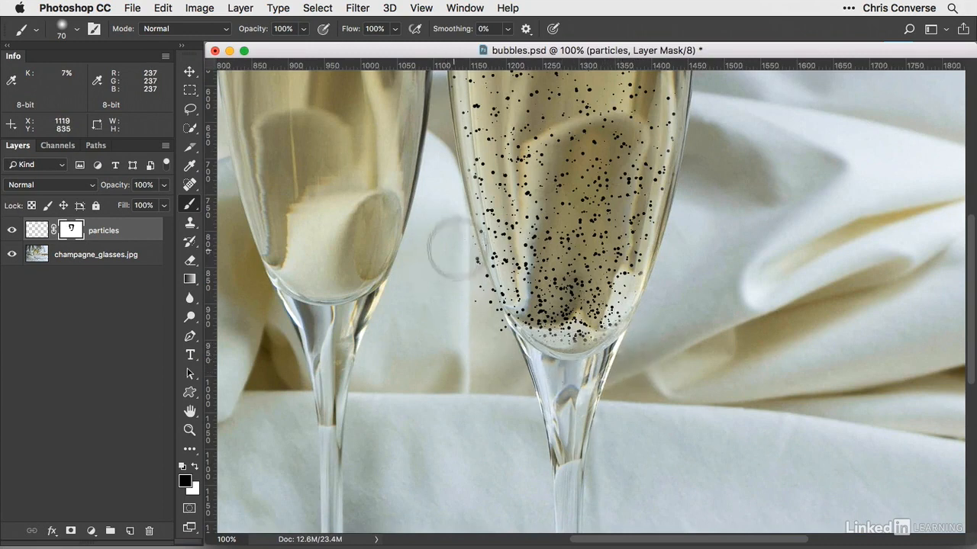
{"action": "left_click_drag", "start_coordinate": [471, 271], "coordinate": [493, 326]}
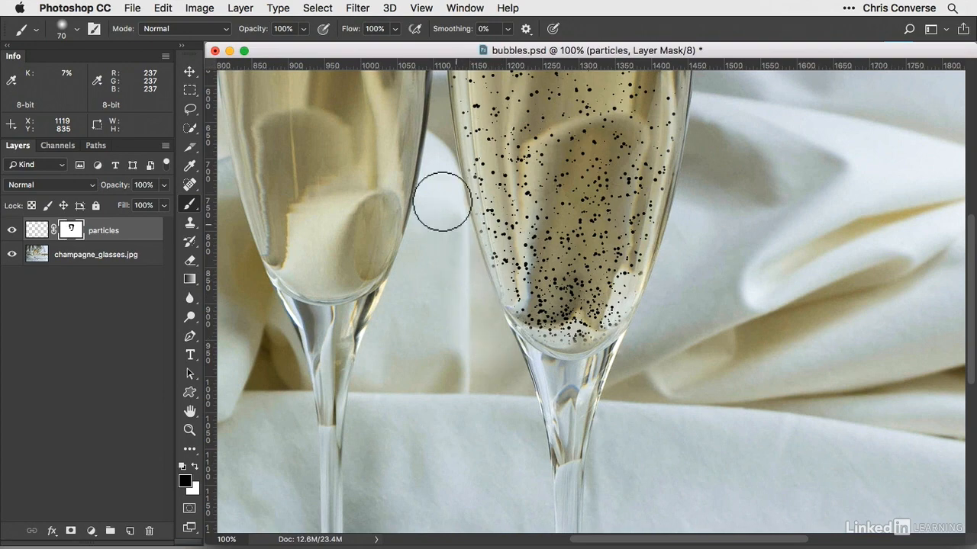
Step: Enlarge the brush to 400 px and mask out the remaining particles above the glasses
{"action": "key", "text": "super+minus"}
{"action": "key", "text": "super+minus"}
{"action": "key", "text": "super+minus"}
{"action": "key", "text": "super+minus"}
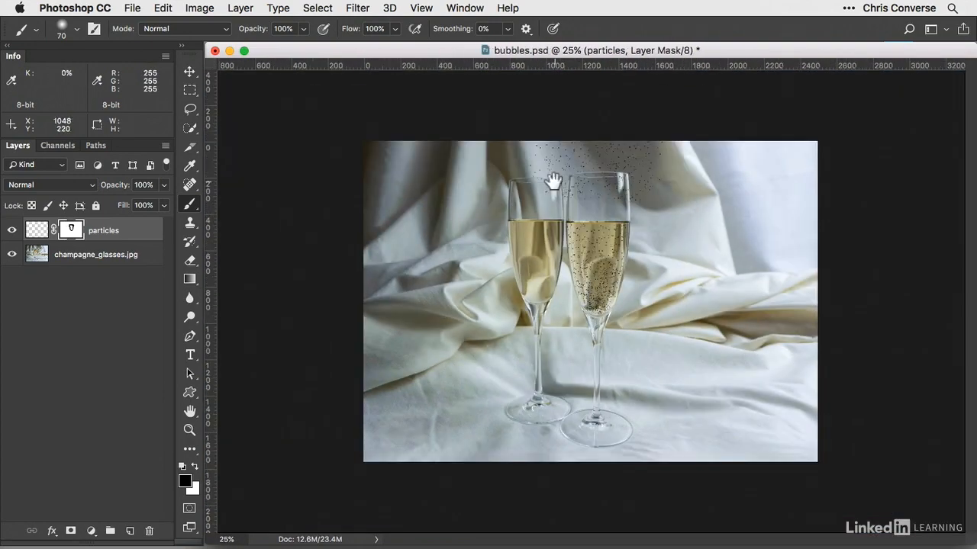
{"action": "key", "text": "]"}
{"action": "key", "text": "]"}
{"action": "key", "text": "]"}
{"action": "key", "text": "]"}
{"action": "key", "text": "]"}
{"action": "key", "text": "]"}
{"action": "key", "text": "]"}
{"action": "key", "text": "]"}
{"action": "key", "text": "]"}
{"action": "key", "text": "]"}
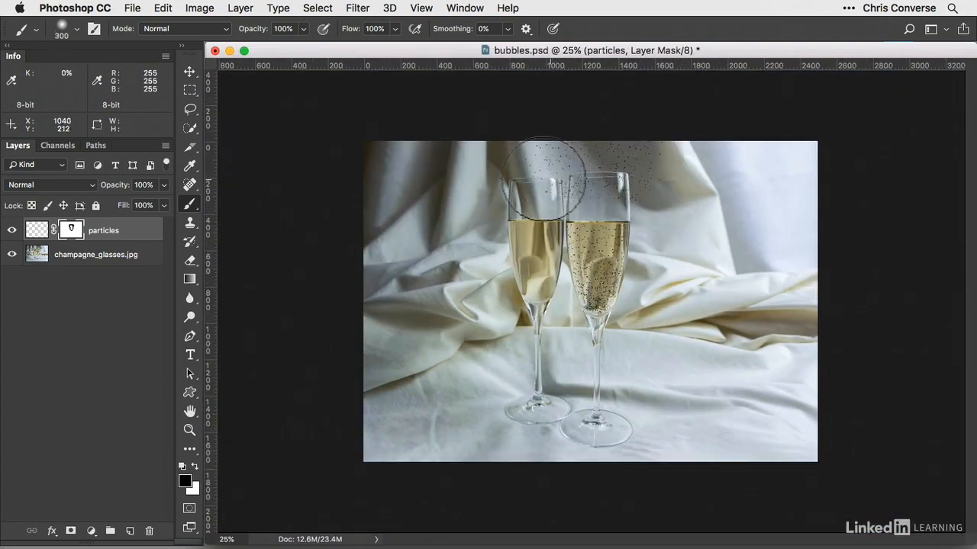
{"action": "mouse_move", "coordinate": [544, 183]}
{"action": "left_mouse_down"}
{"action": "mouse_move", "coordinate": [658, 168]}
{"action": "mouse_move", "coordinate": [586, 157]}
{"action": "mouse_move", "coordinate": [572, 157]}
{"action": "mouse_move", "coordinate": [608, 179]}
{"action": "mouse_move", "coordinate": [548, 154]}
{"action": "left_mouse_up"}
Step: Reduce the brush to 60 px and change it to the Hard Round preset
{"action": "left_click", "coordinate": [617, 245]}
{"action": "left_click", "coordinate": [616, 244]}
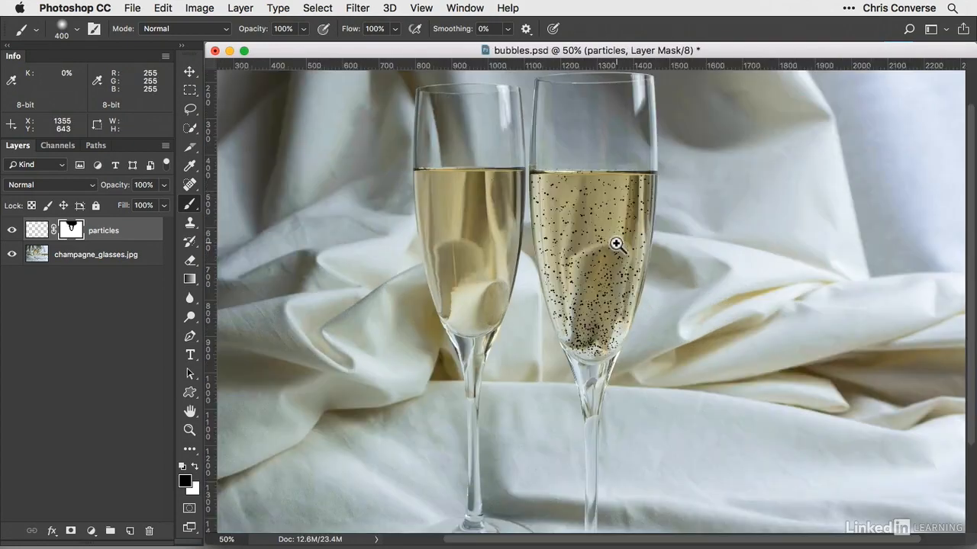
{"action": "left_click", "coordinate": [615, 244]}
{"action": "left_click", "coordinate": [616, 244]}
{"action": "left_click_drag", "start_coordinate": [602, 227], "coordinate": [560, 257]}
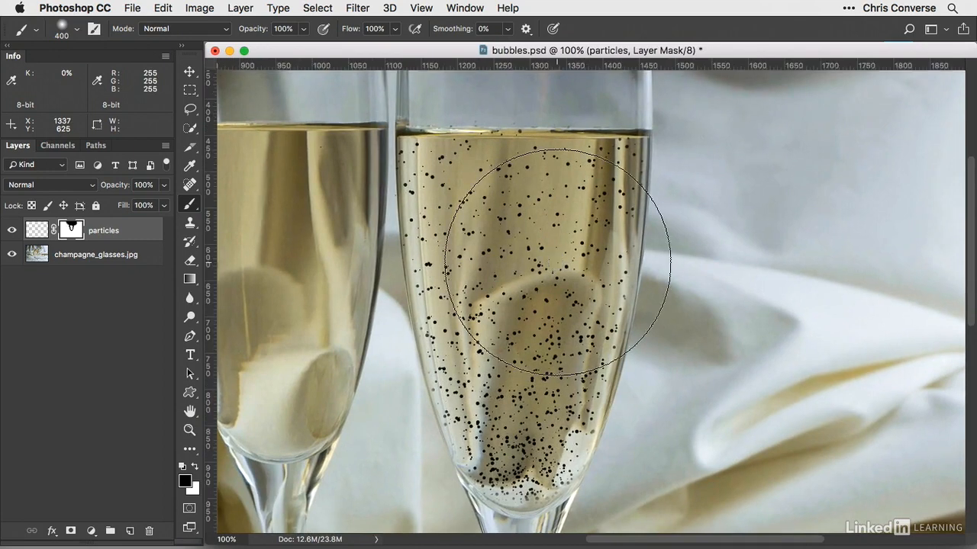
{"action": "key", "text": "bracketleft"}
{"action": "key", "text": "bracketleft"}
{"action": "key", "text": "bracketleft"}
{"action": "key", "text": "bracketleft"}
{"action": "key", "text": "bracketleft"}
{"action": "key", "text": "bracketleft"}
{"action": "key", "text": "bracketleft"}
{"action": "key", "text": "bracketleft"}
{"action": "key", "text": "bracketleft"}
{"action": "key", "text": "bracketleft"}
{"action": "key", "text": "bracketleft"}
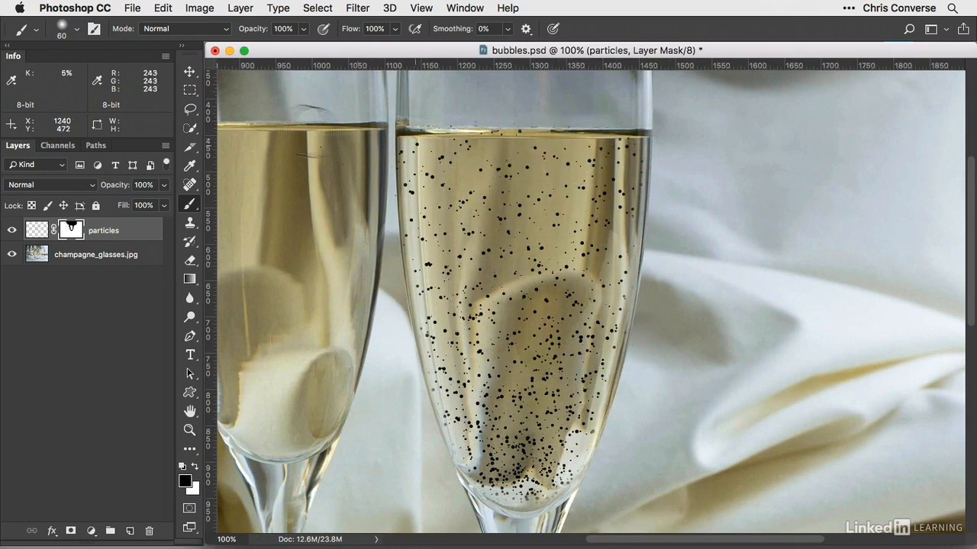
{"action": "left_click", "coordinate": [77, 29]}
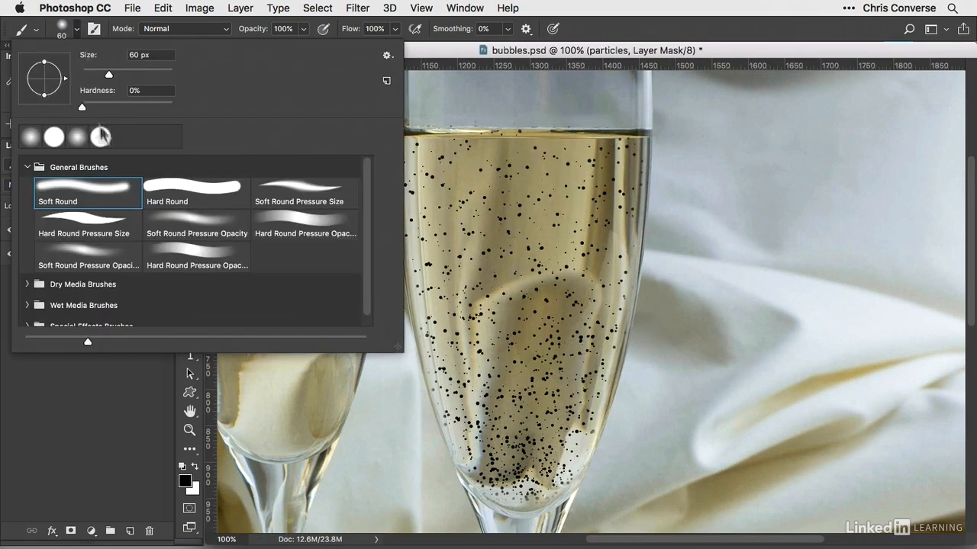
{"action": "double_click", "coordinate": [187, 187]}
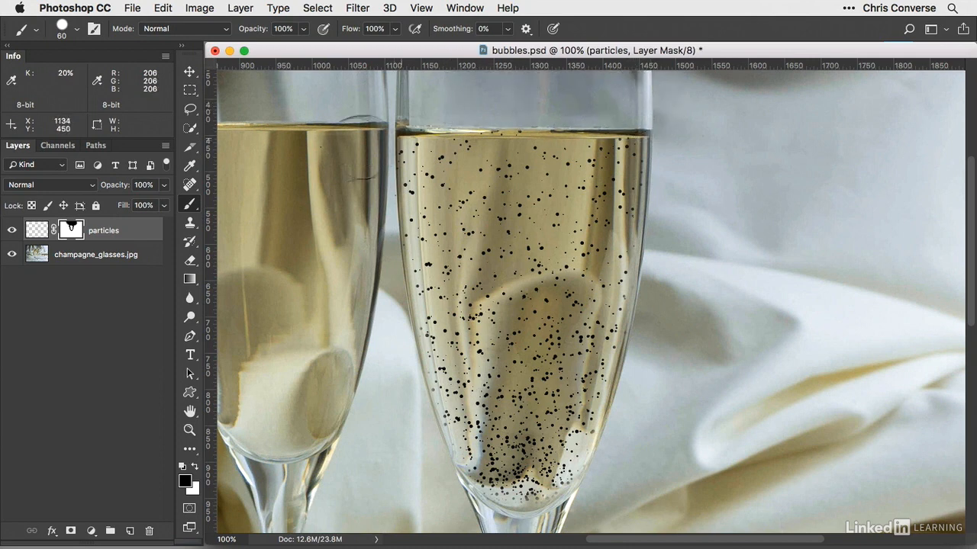
Step: Display the particles layer mask on its own and paint solid black along the outer edges of the masked outline
{"action": "left_click", "coordinate": [71, 232], "text": "alt"}
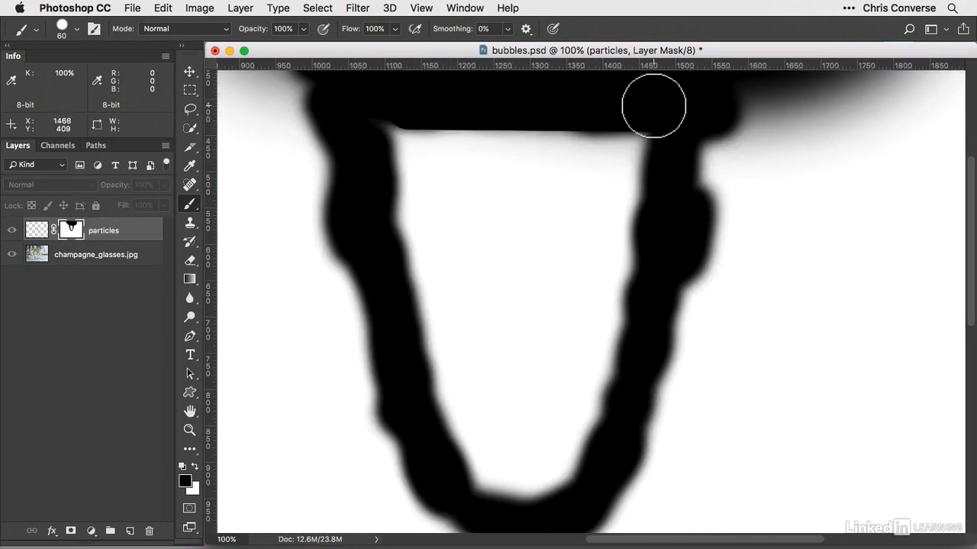
{"action": "mouse_move", "coordinate": [669, 102]}
{"action": "left_mouse_down"}
{"action": "mouse_move", "coordinate": [706, 114]}
{"action": "mouse_move", "coordinate": [711, 174]}
{"action": "mouse_move", "coordinate": [726, 155]}
{"action": "mouse_move", "coordinate": [676, 346]}
{"action": "mouse_move", "coordinate": [666, 403]}
{"action": "left_mouse_up"}
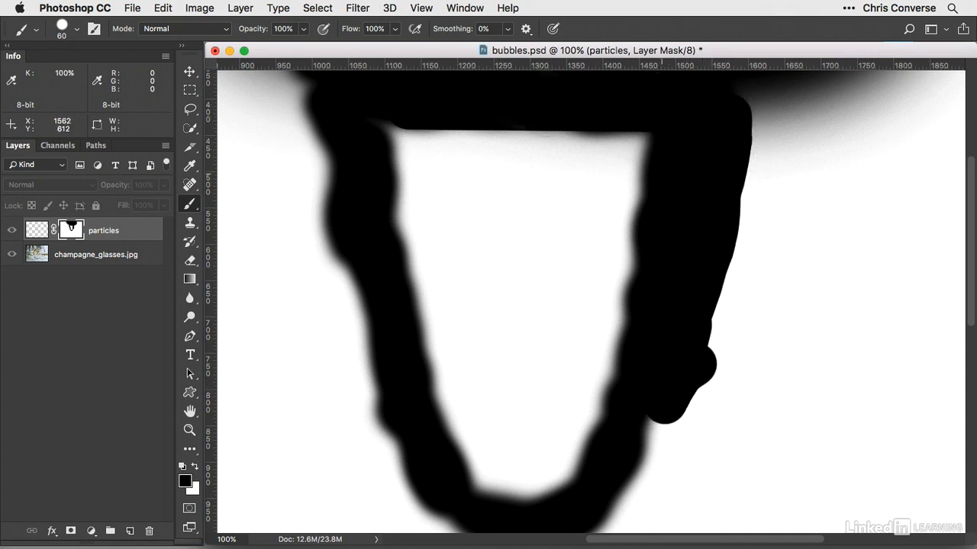
{"action": "mouse_move", "coordinate": [288, 153]}
{"action": "left_mouse_down"}
{"action": "mouse_move", "coordinate": [300, 83]}
{"action": "mouse_move", "coordinate": [321, 218]}
{"action": "mouse_move", "coordinate": [351, 268]}
{"action": "mouse_move", "coordinate": [379, 436]}
{"action": "left_mouse_up"}
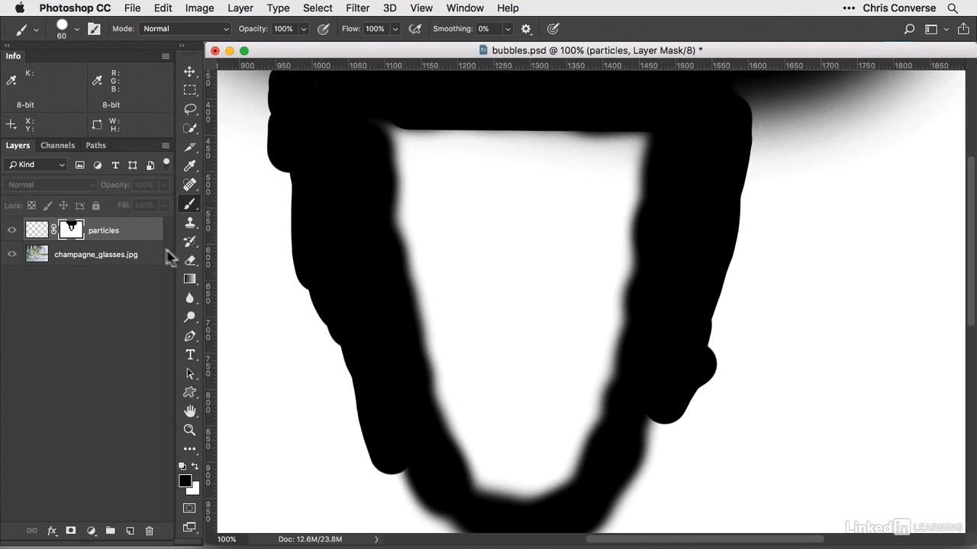
Step: Return to the particles layer's image and set the layer's fill to 0%
{"action": "left_click", "coordinate": [38, 232]}
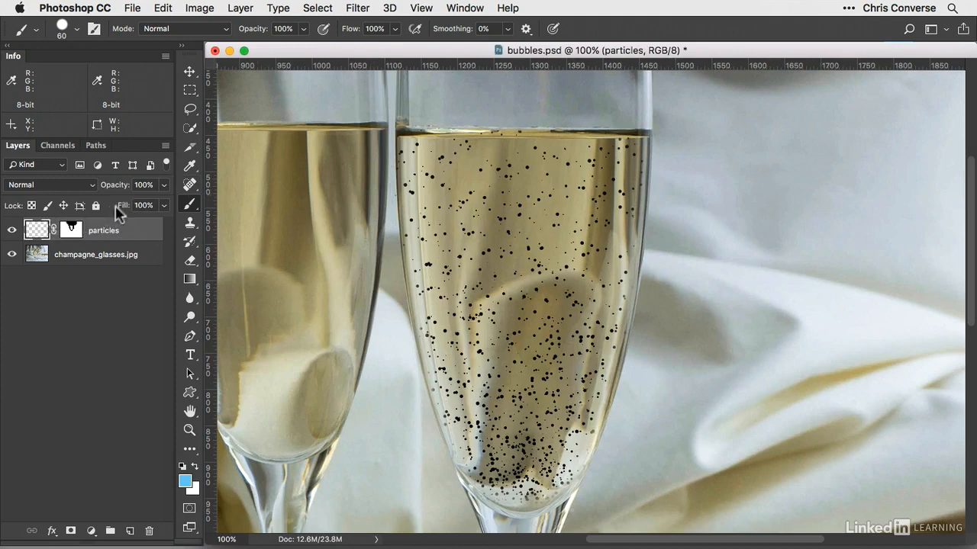
{"action": "left_click", "coordinate": [165, 205]}
{"action": "left_click_drag", "start_coordinate": [96, 227], "coordinate": [90, 226]}
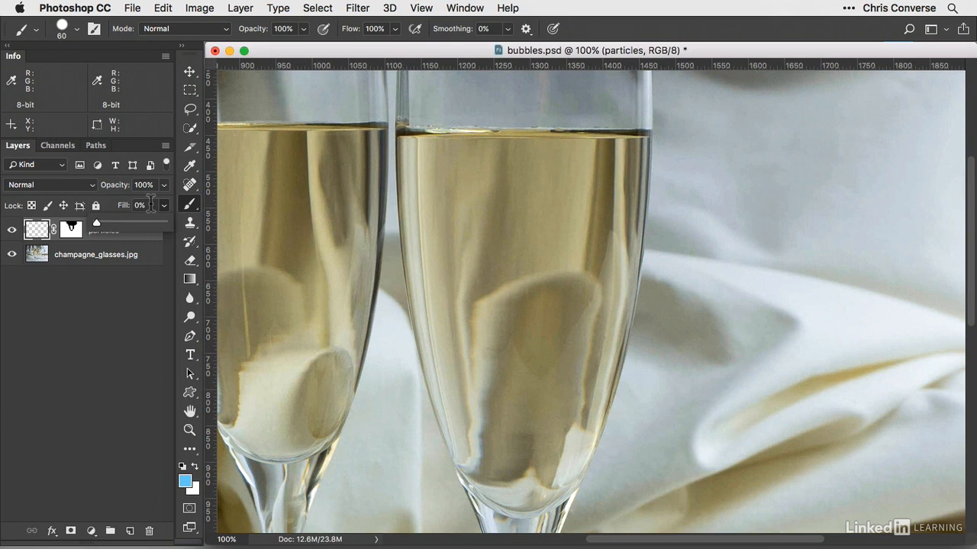
Step: Add a Bevel & Emboss effect to the particles layer, keeping the right glass in view
{"action": "mouse_move", "coordinate": [364, 233]}
{"action": "left_mouse_down"}
{"action": "mouse_move", "coordinate": [540, 239]}
{"action": "mouse_move", "coordinate": [658, 216]}
{"action": "left_mouse_up"}
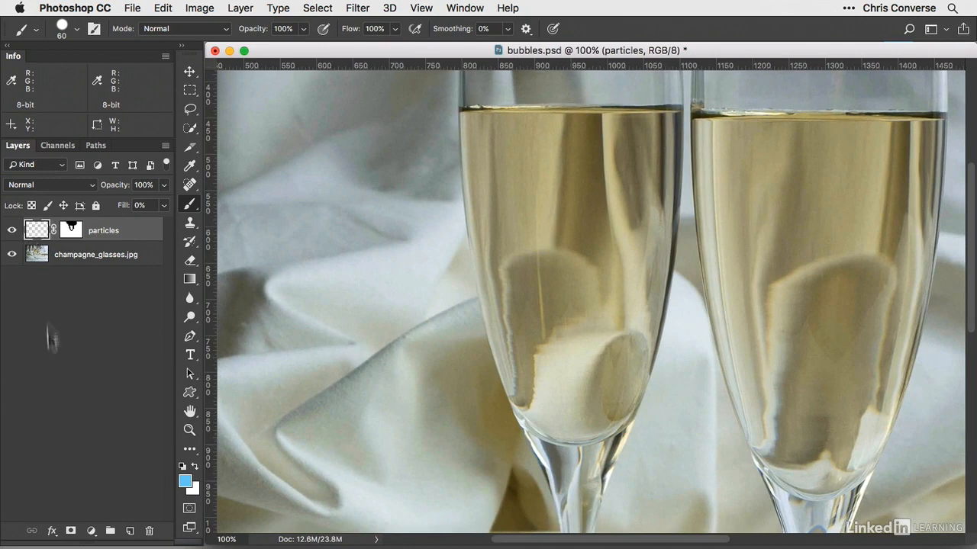
{"action": "left_click", "coordinate": [52, 531]}
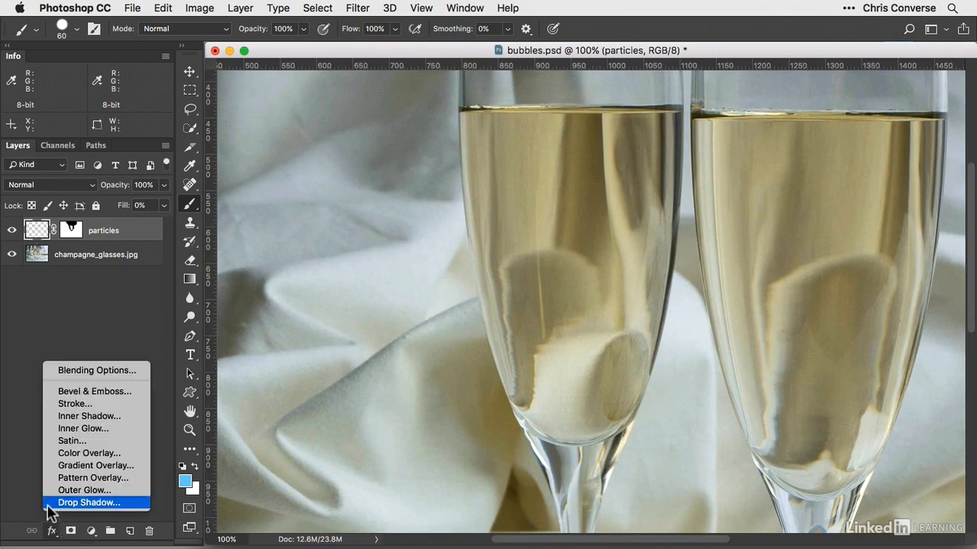
{"action": "left_click", "coordinate": [70, 395]}
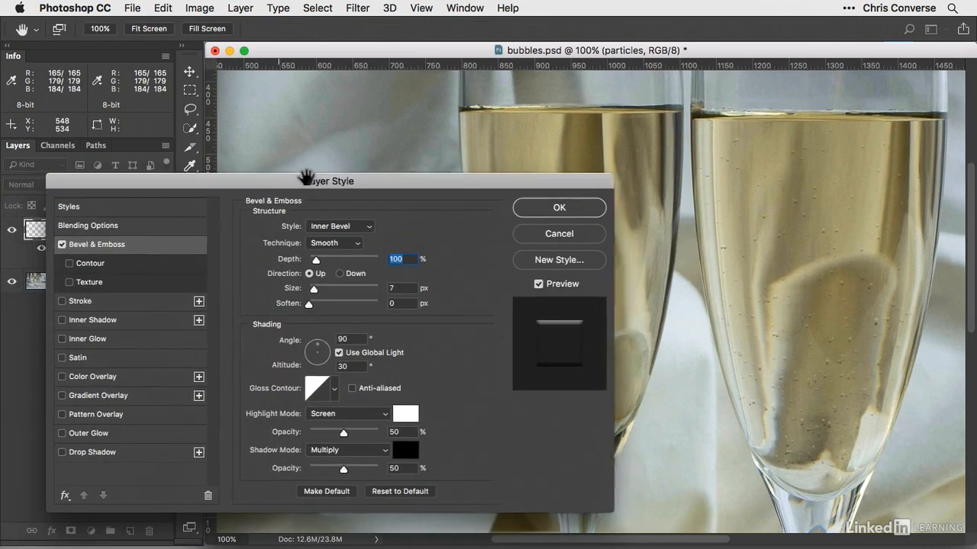
{"action": "left_click_drag", "start_coordinate": [306, 177], "coordinate": [315, 174]}
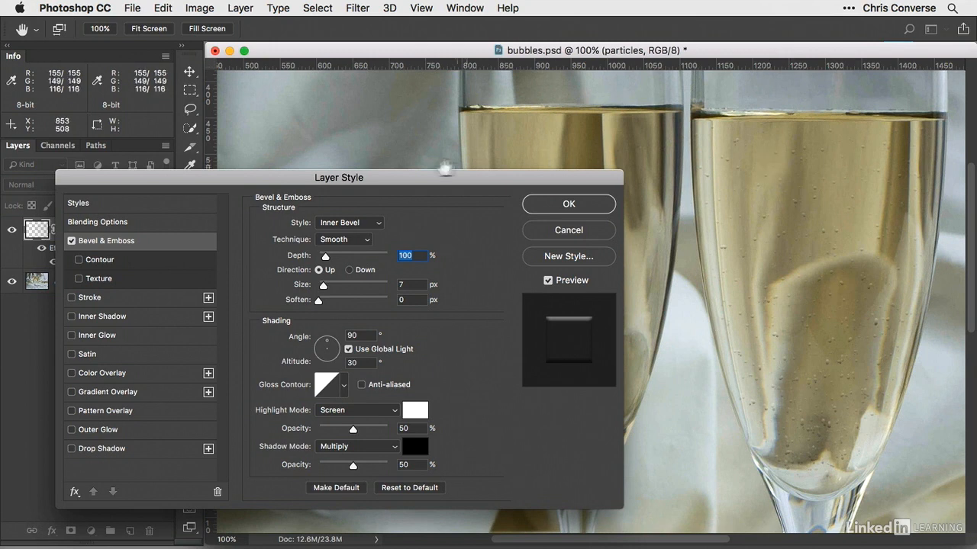
Step: Set the bevel's style to Emboss and its depth to 1%
{"action": "left_click", "coordinate": [351, 222]}
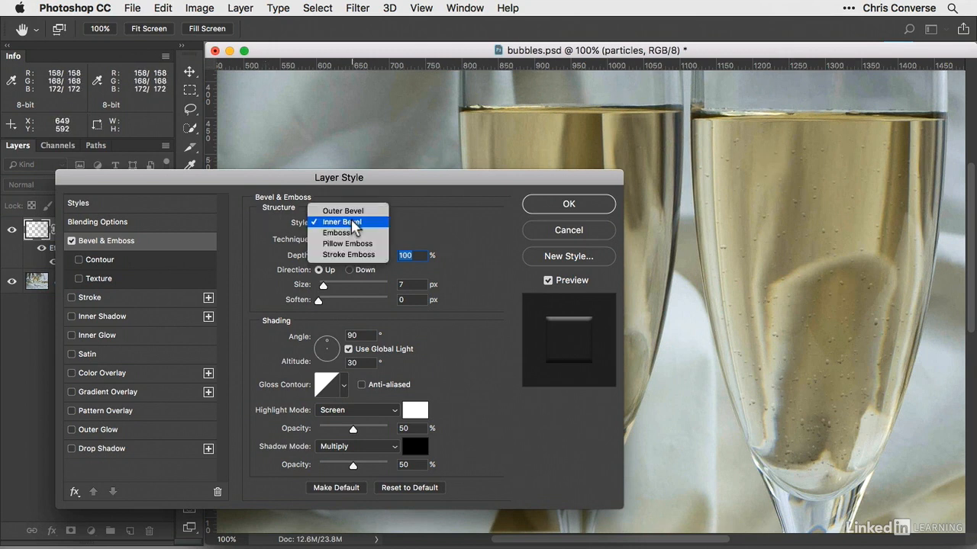
{"action": "left_click", "coordinate": [356, 233]}
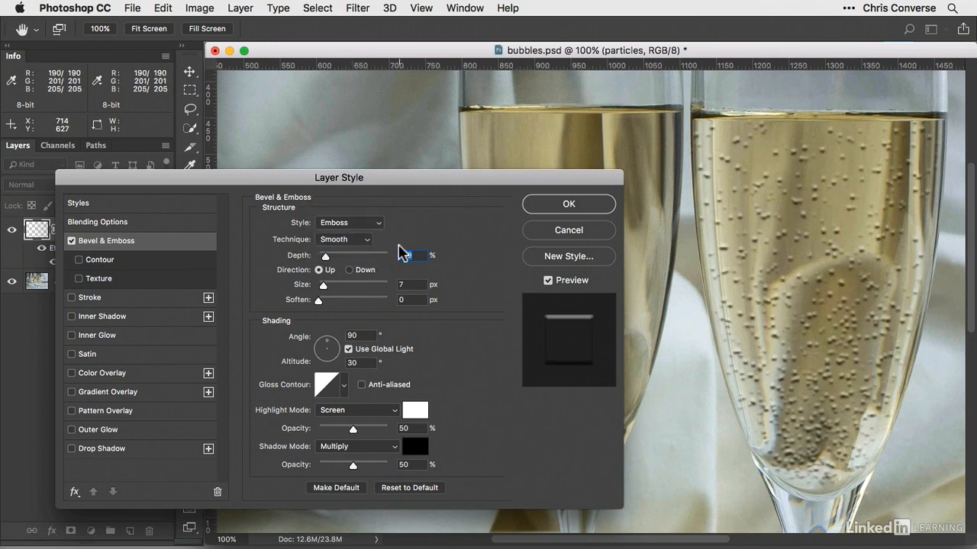
{"action": "type", "text": "1"}
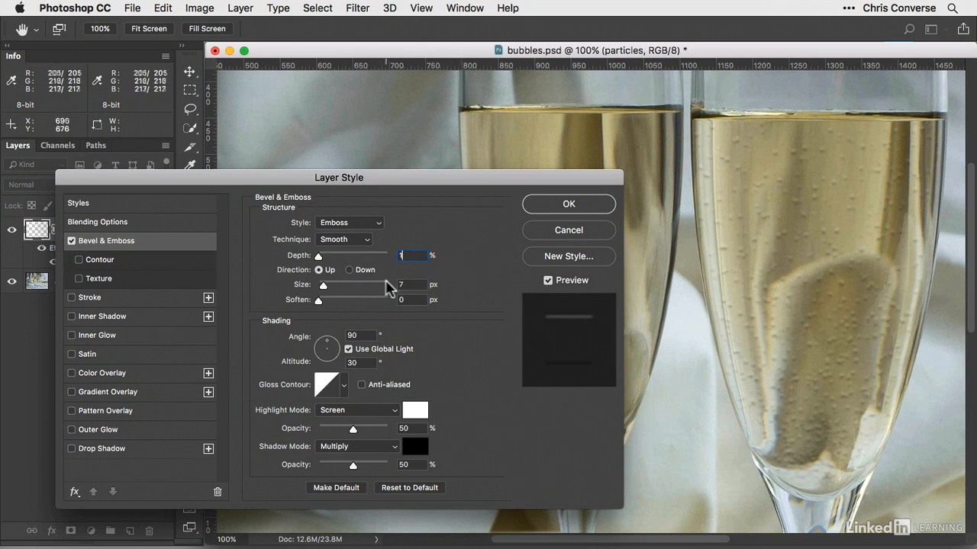
Step: Set the size of the particles layer's Bevel & Emboss effect to 0 px
{"action": "left_click", "coordinate": [418, 284]}
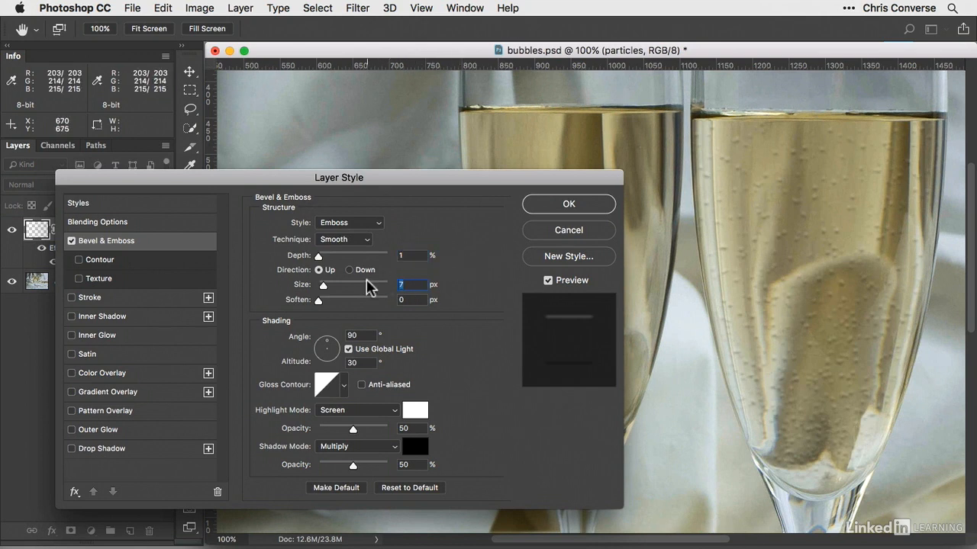
{"action": "type", "text": "0"}
{"action": "key", "text": "Tab"}
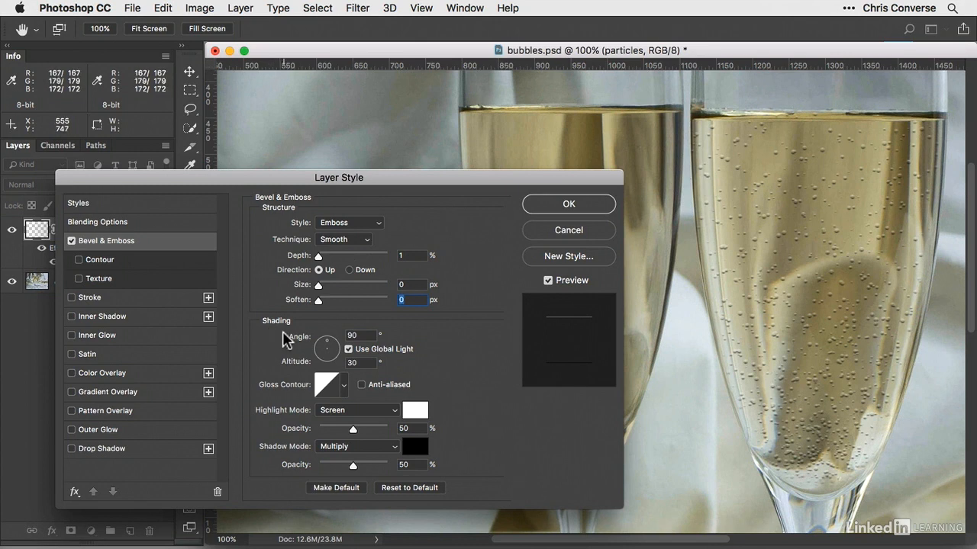
{"action": "left_click", "coordinate": [343, 385]}
{"action": "double_click", "coordinate": [260, 417]}
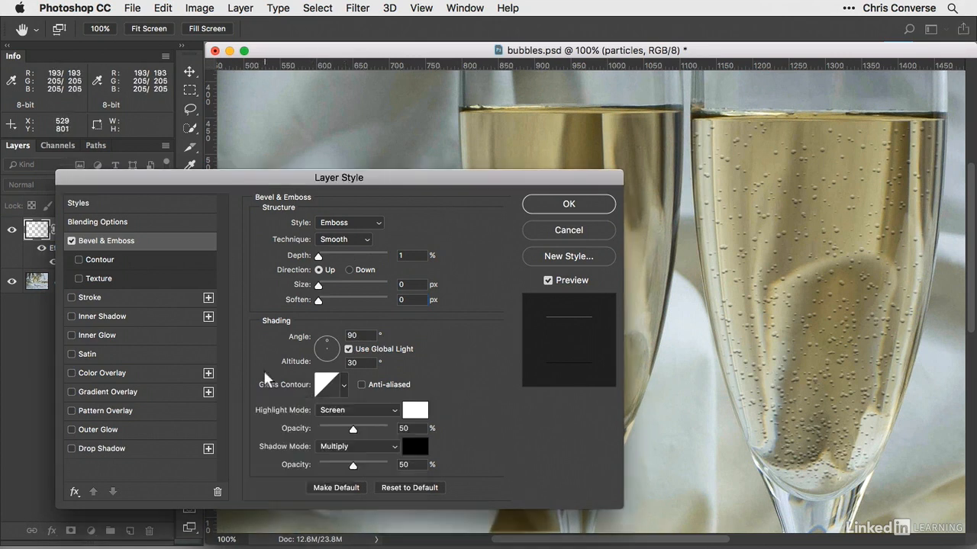
Step: Keep the bevel's highlight mode at Screen and confirm white (ffffff) as the highlight color
{"action": "left_click", "coordinate": [347, 412]}
{"action": "left_click", "coordinate": [336, 410]}
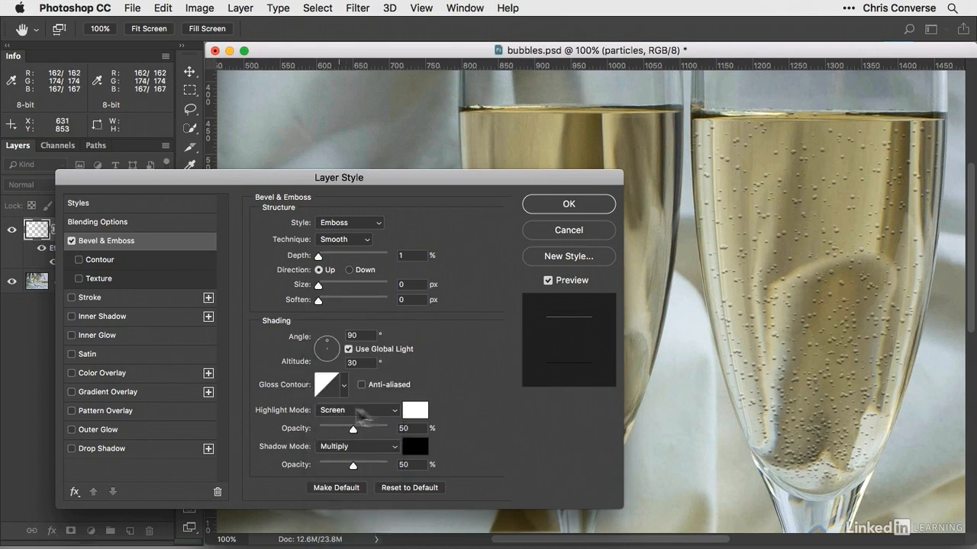
{"action": "left_click", "coordinate": [415, 411]}
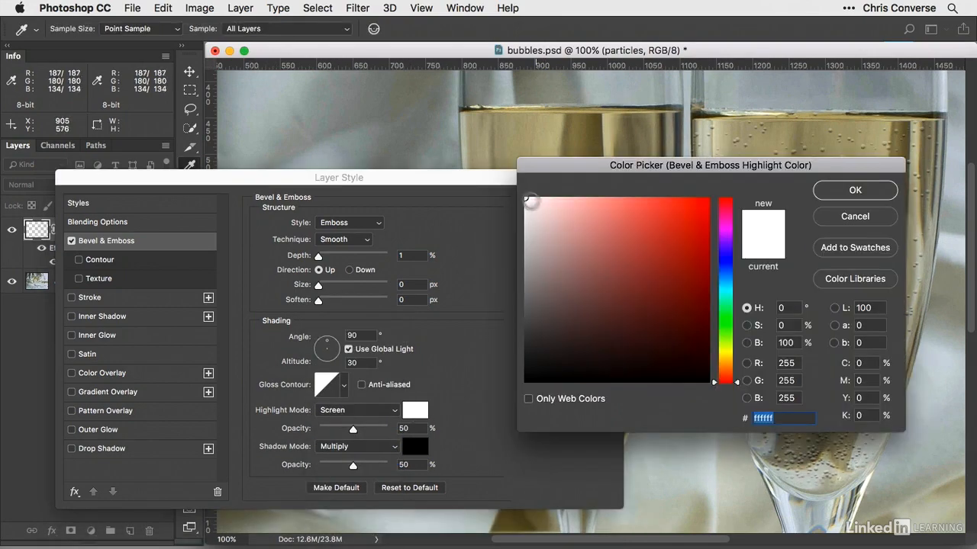
{"action": "left_click", "coordinate": [836, 192]}
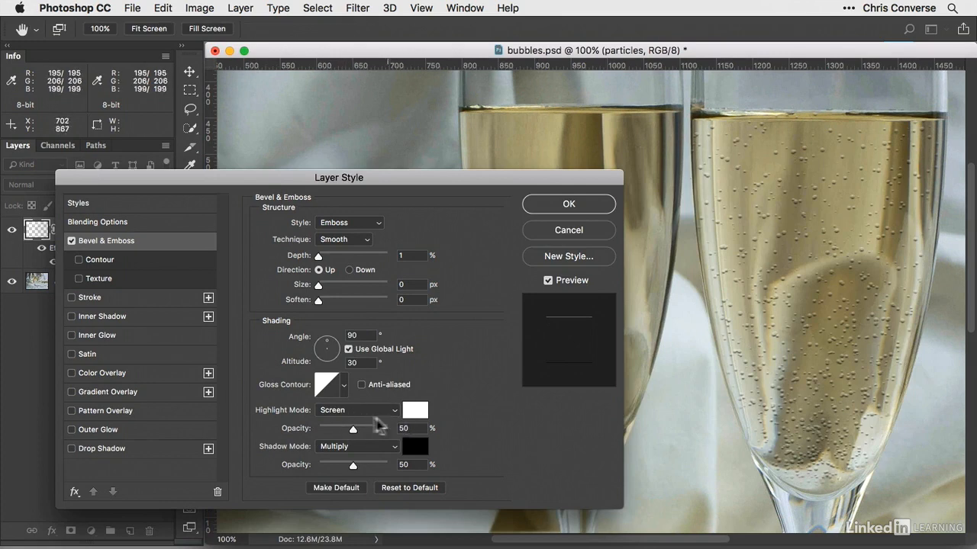
Step: Set the bevel's shadow mode to Screen with white (ffffff) as its color and 85% opacity
{"action": "left_click", "coordinate": [337, 449]}
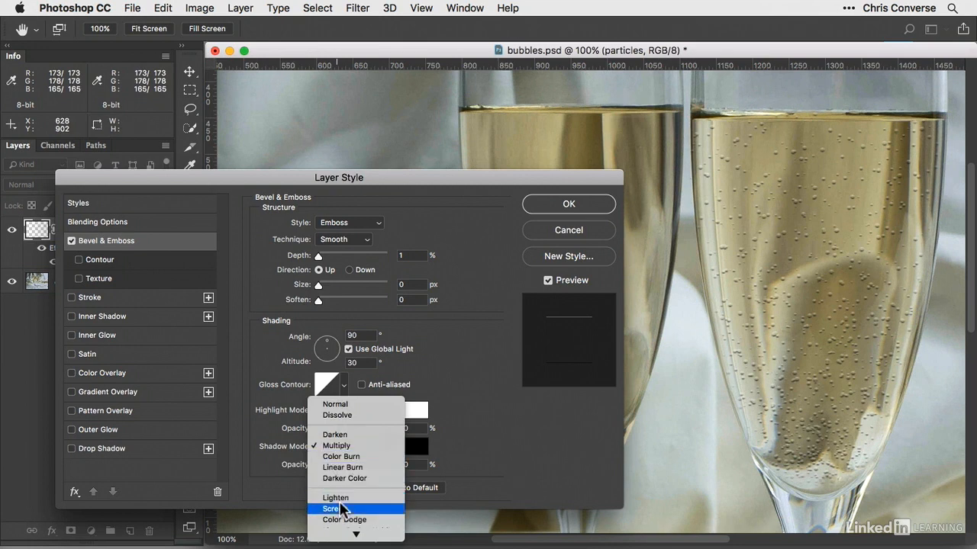
{"action": "left_click", "coordinate": [343, 509]}
{"action": "left_click", "coordinate": [411, 453]}
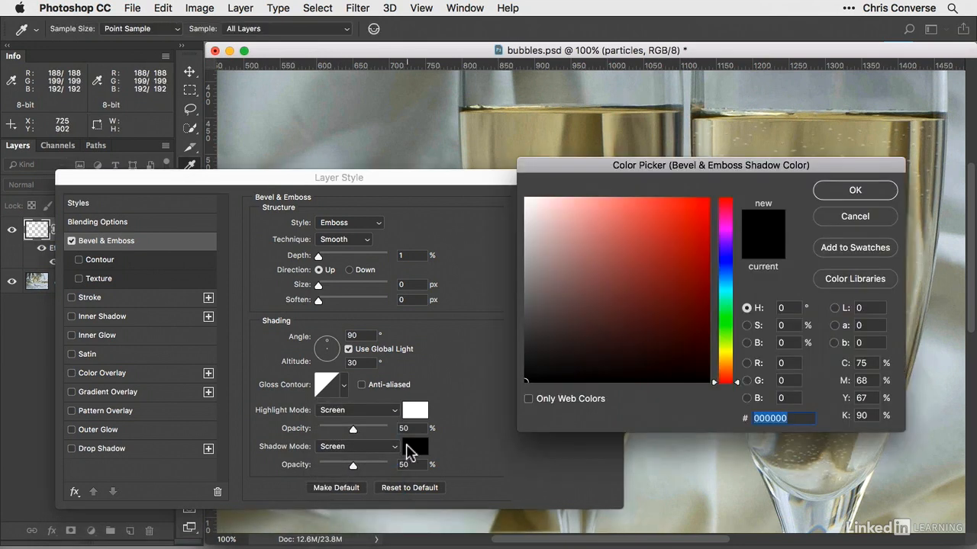
{"action": "left_click_drag", "start_coordinate": [549, 281], "coordinate": [525, 199]}
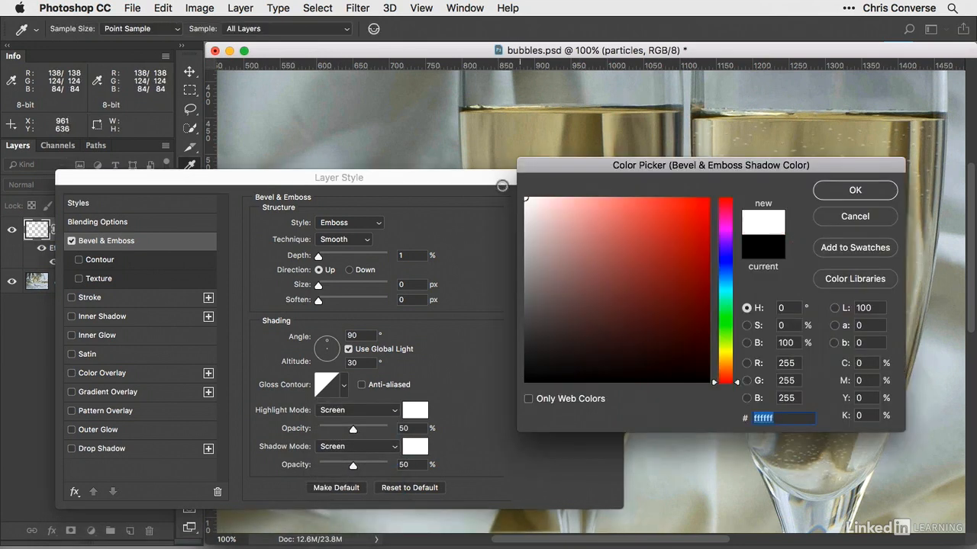
{"action": "left_click", "coordinate": [842, 192]}
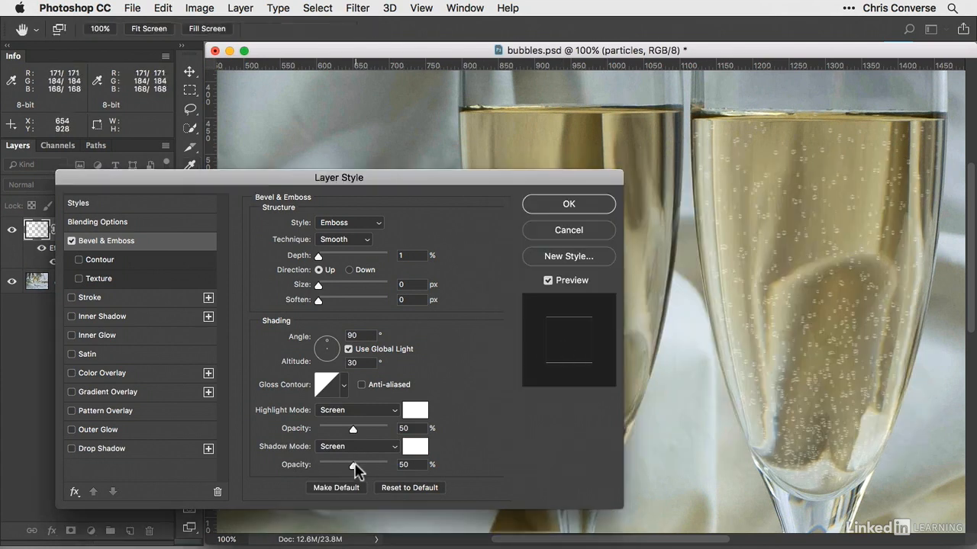
{"action": "left_click_drag", "start_coordinate": [359, 463], "coordinate": [378, 463]}
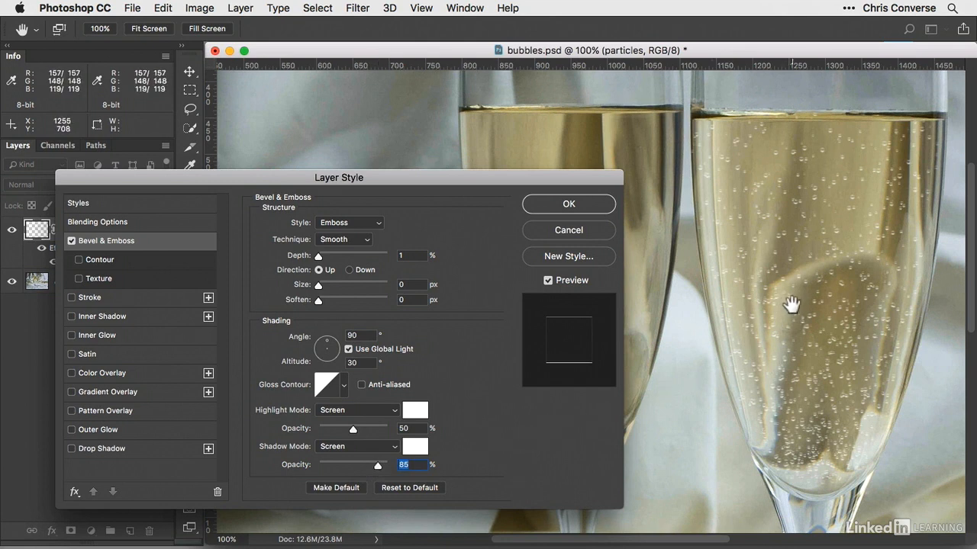
{"action": "left_click_drag", "start_coordinate": [421, 175], "coordinate": [417, 175]}
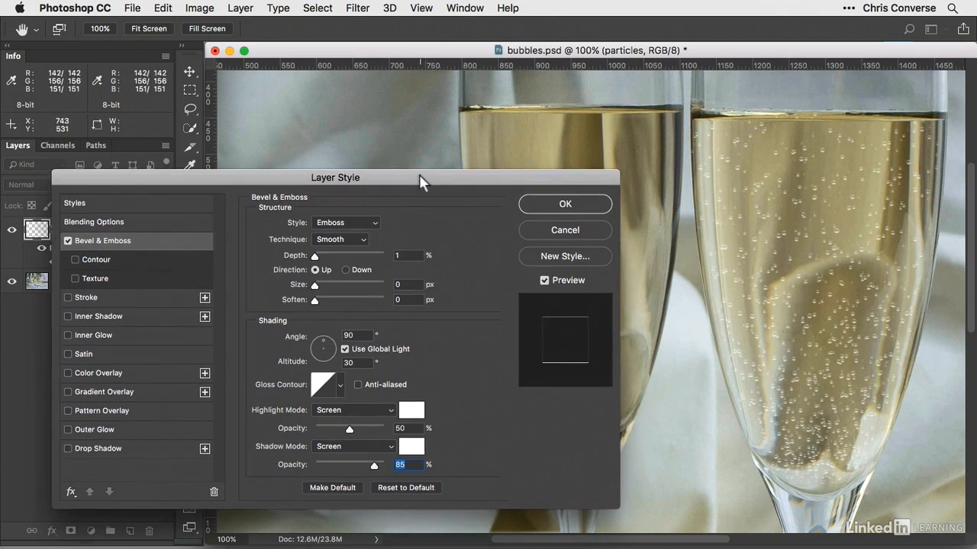
Step: Add a Drop Shadow effect to the particles layer with the Multiply blend mode
{"action": "left_click", "coordinate": [68, 450]}
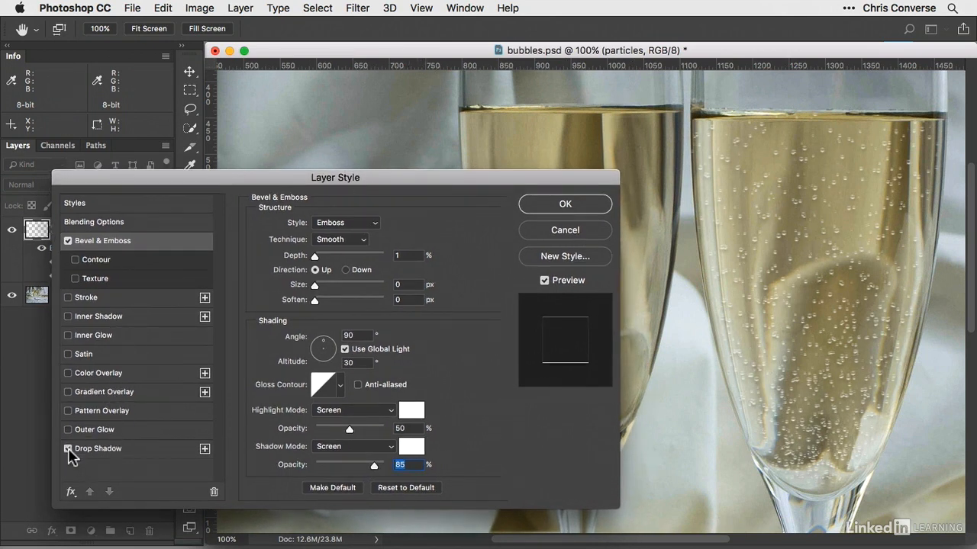
{"action": "left_click", "coordinate": [111, 451]}
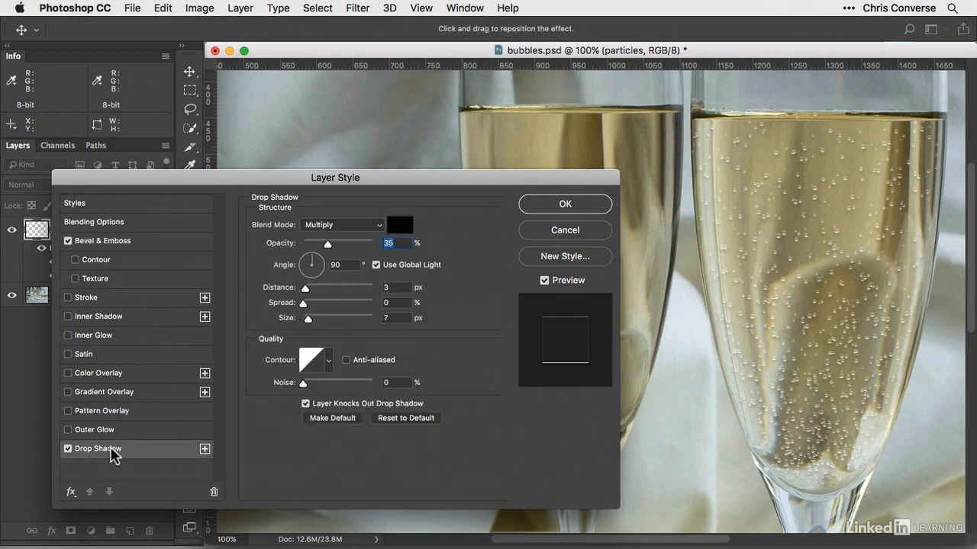
{"action": "left_click", "coordinate": [330, 227]}
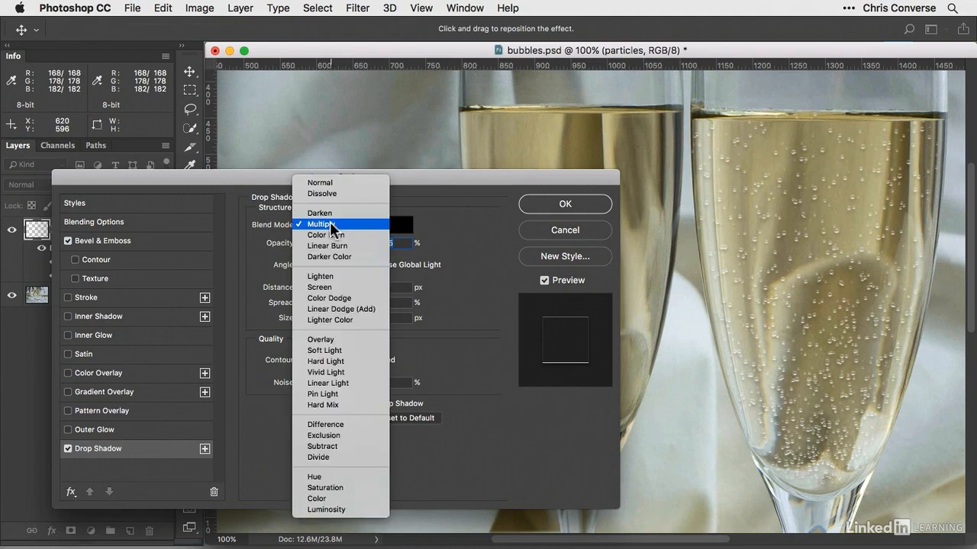
{"action": "left_click", "coordinate": [333, 225]}
Step: Sample the champagne color for the drop shadow and darken it to the deep brown 2b240d
{"action": "left_click", "coordinate": [400, 226]}
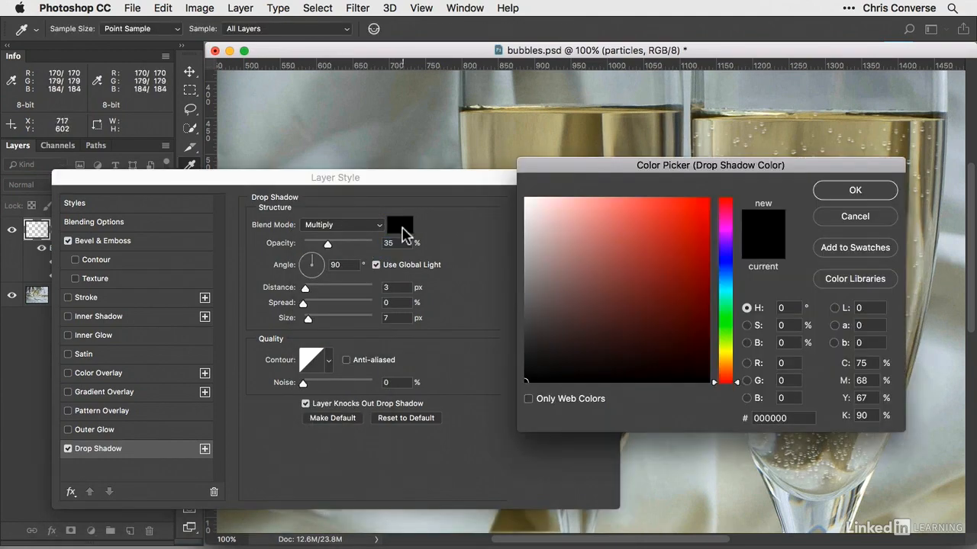
{"action": "left_click_drag", "start_coordinate": [523, 177], "coordinate": [159, 97]}
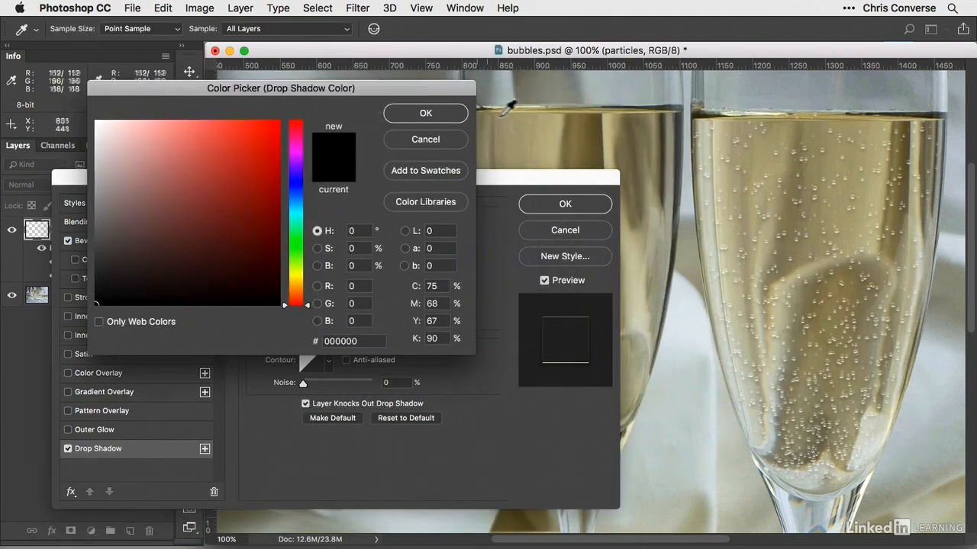
{"action": "left_click_drag", "start_coordinate": [877, 155], "coordinate": [876, 166]}
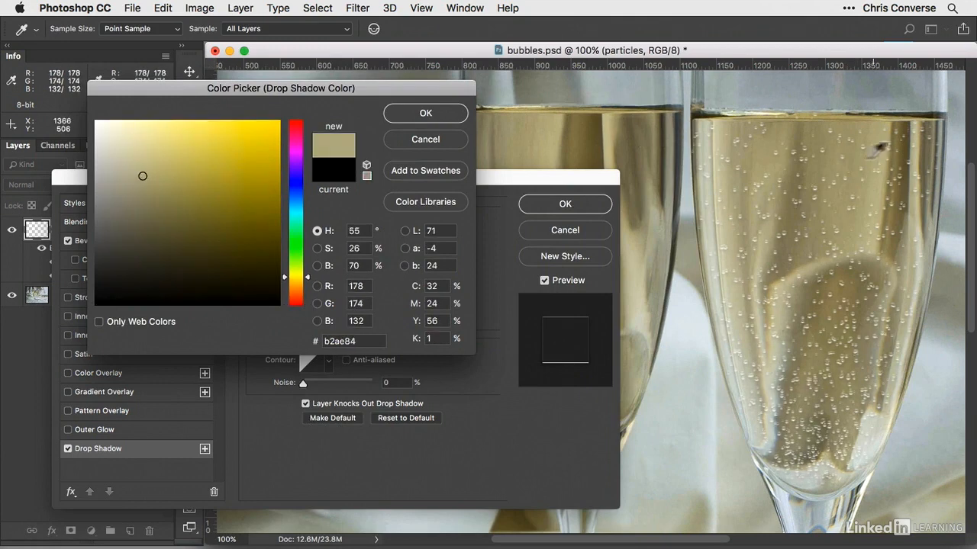
{"action": "left_click_drag", "start_coordinate": [141, 178], "coordinate": [223, 274]}
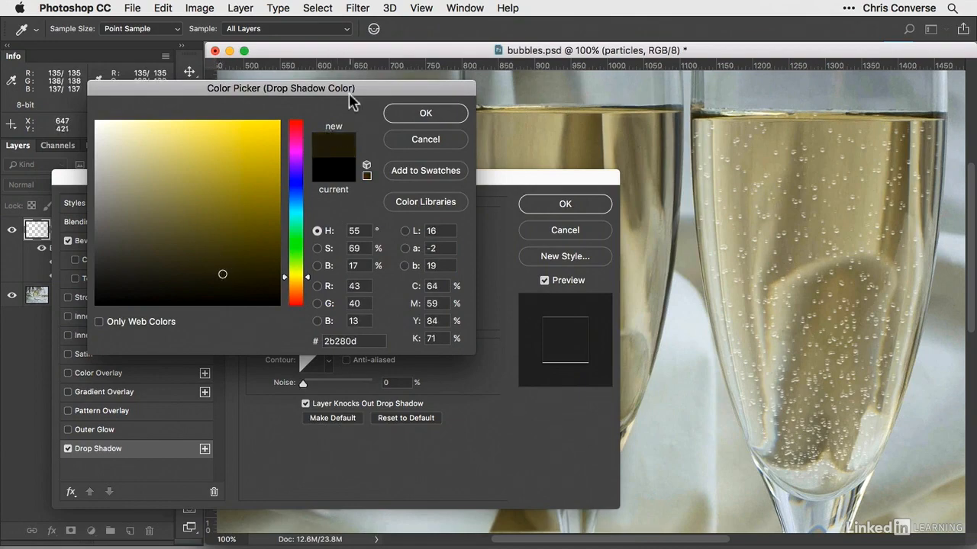
{"action": "left_click_drag", "start_coordinate": [349, 91], "coordinate": [323, 177]}
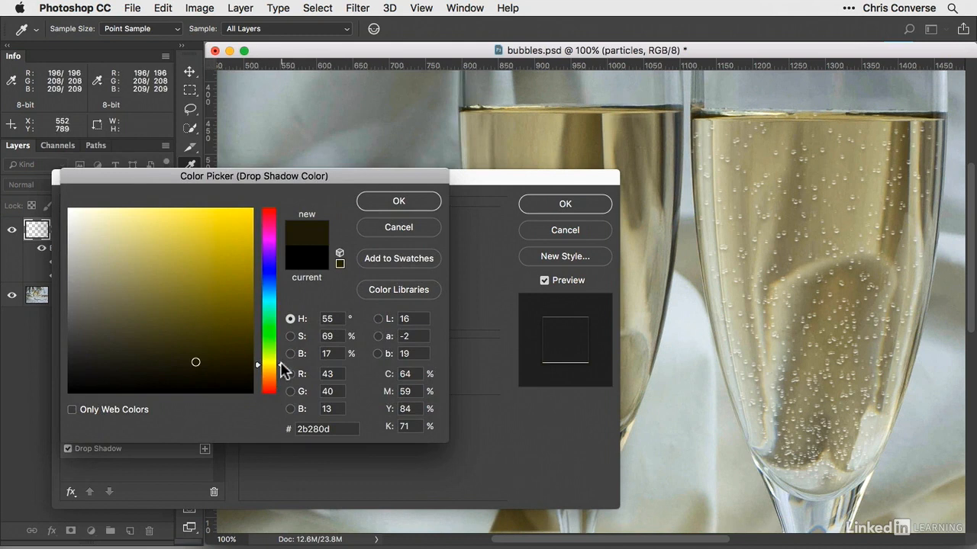
{"action": "left_click_drag", "start_coordinate": [280, 364], "coordinate": [280, 367]}
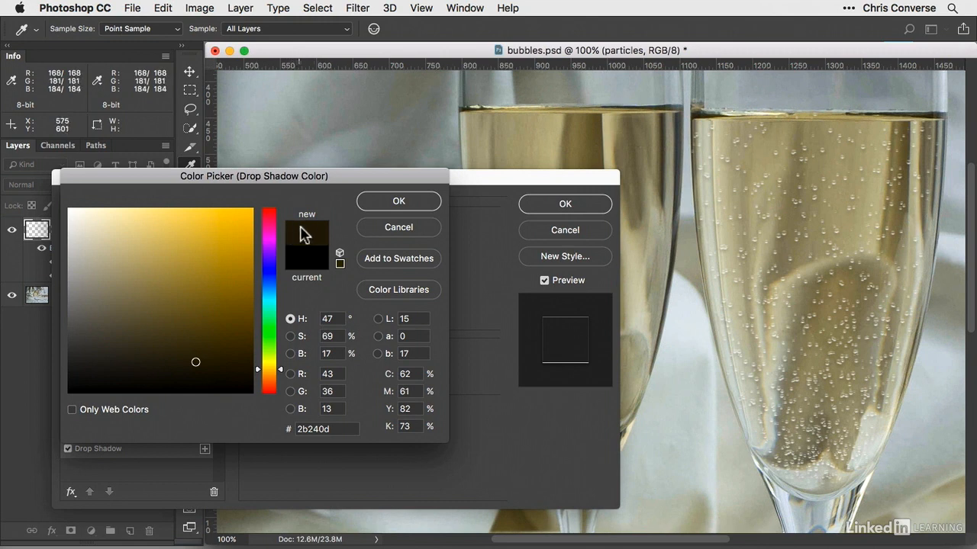
{"action": "left_click", "coordinate": [390, 204]}
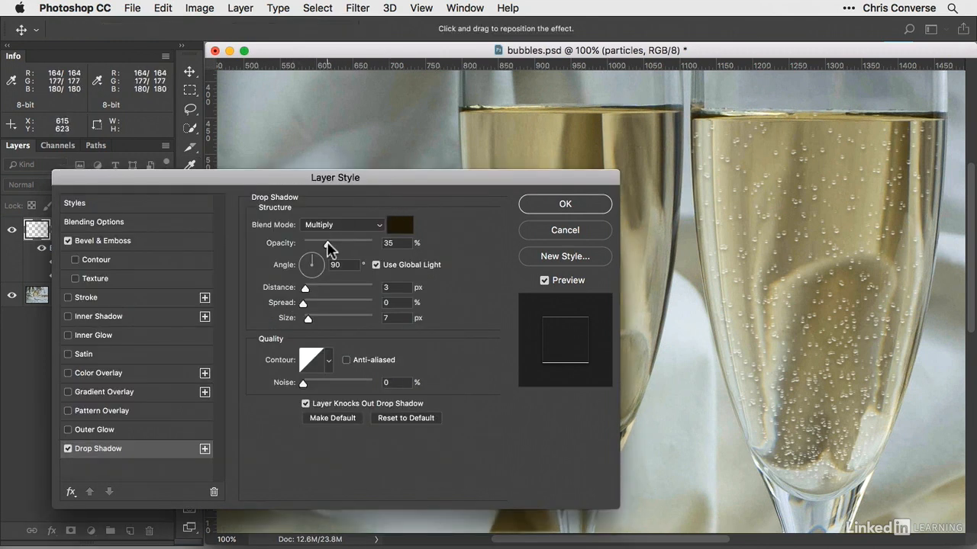
Step: Set the drop shadow to 38% opacity, 2 px distance and 0 px size, and apply the layer styles
{"action": "left_click_drag", "start_coordinate": [327, 245], "coordinate": [331, 245]}
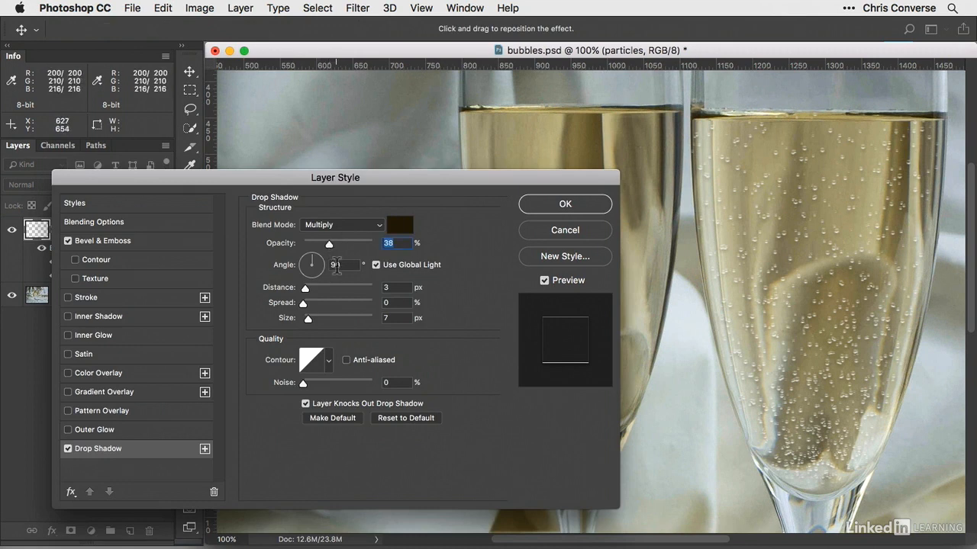
{"action": "left_click", "coordinate": [393, 288]}
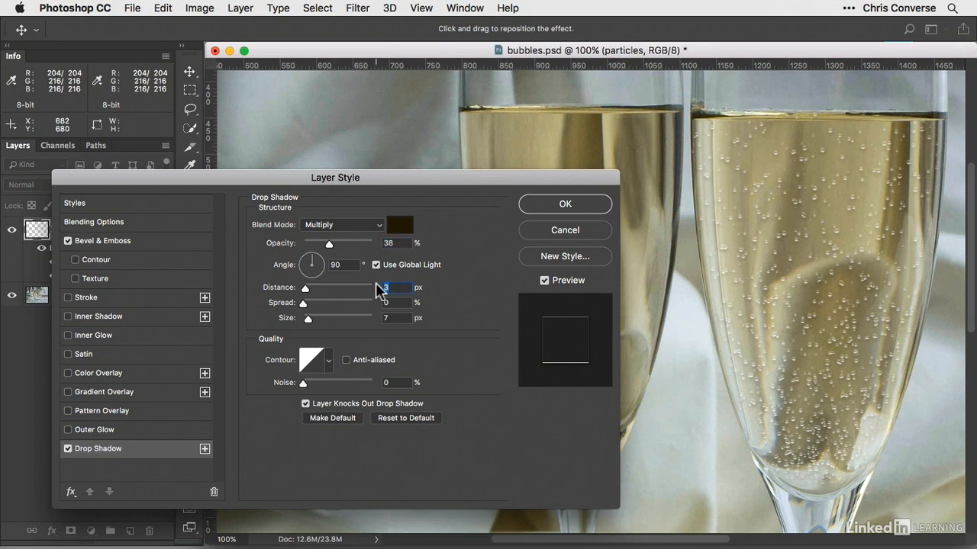
{"action": "type", "text": "2"}
{"action": "key", "text": "Tab"}
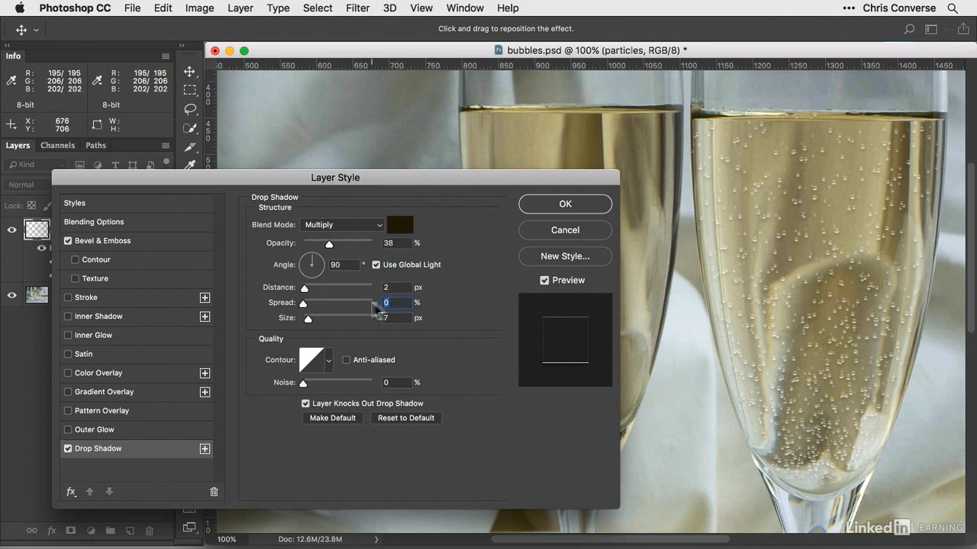
{"action": "key", "text": "Tab"}
{"action": "type", "text": "0"}
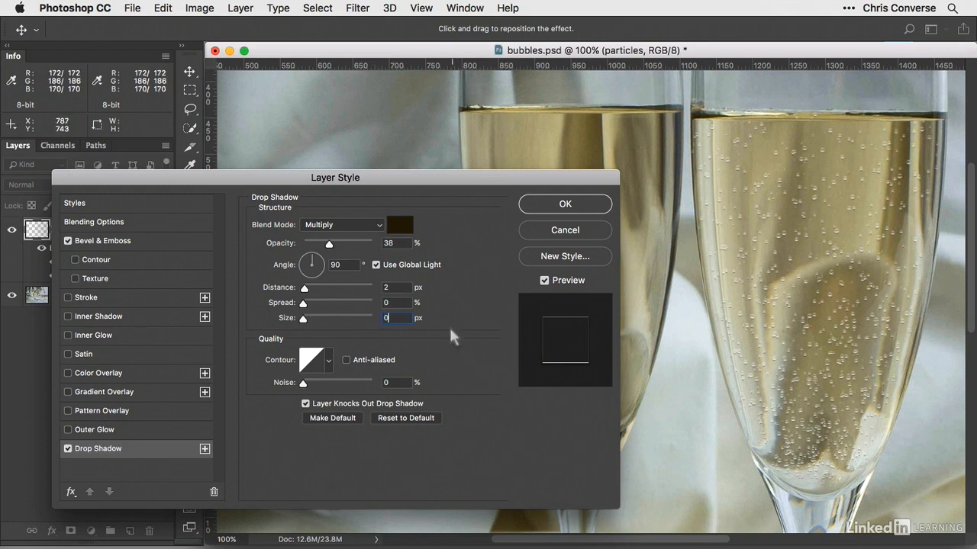
{"action": "key", "text": "Tab"}
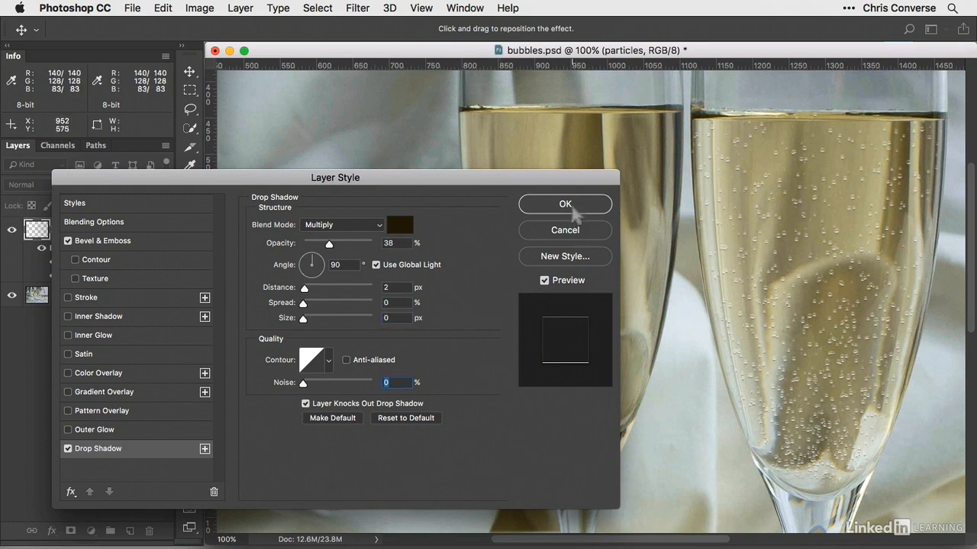
{"action": "left_click", "coordinate": [565, 205]}
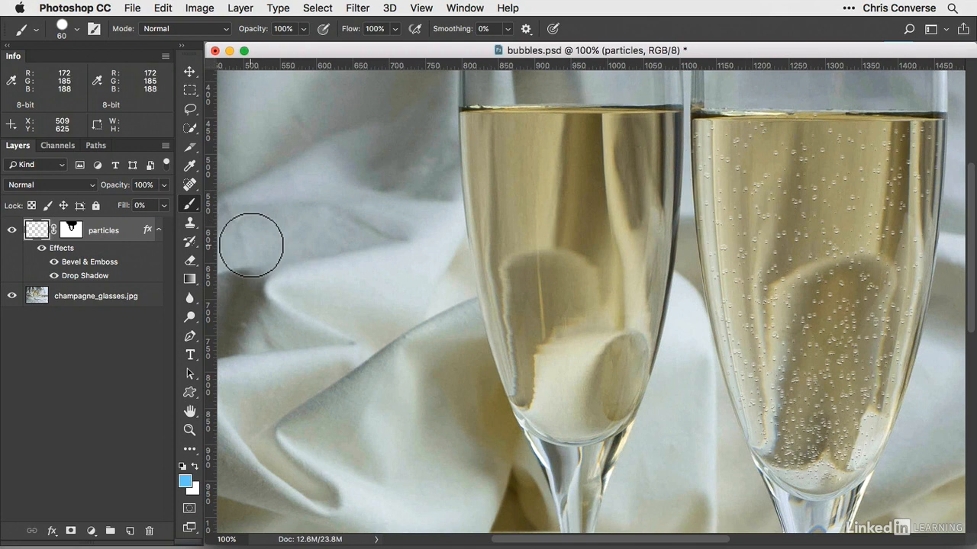
Step: Choose the Hard Round brush preset with the champagne surface of the right glass magnified to 200%
{"action": "left_click_drag", "start_coordinate": [780, 228], "coordinate": [496, 316]}
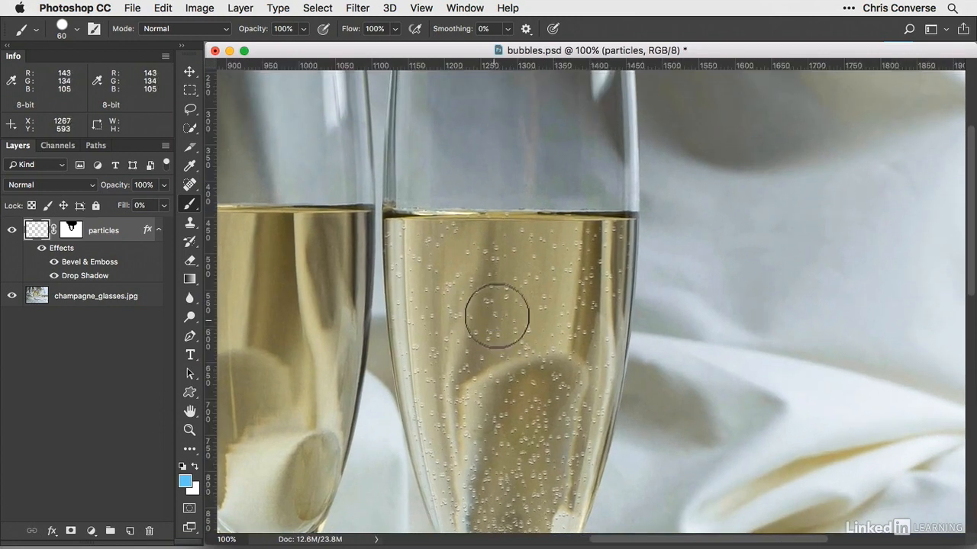
{"action": "left_click", "coordinate": [513, 240], "text": "super"}
{"action": "left_click_drag", "start_coordinate": [498, 258], "coordinate": [559, 259]}
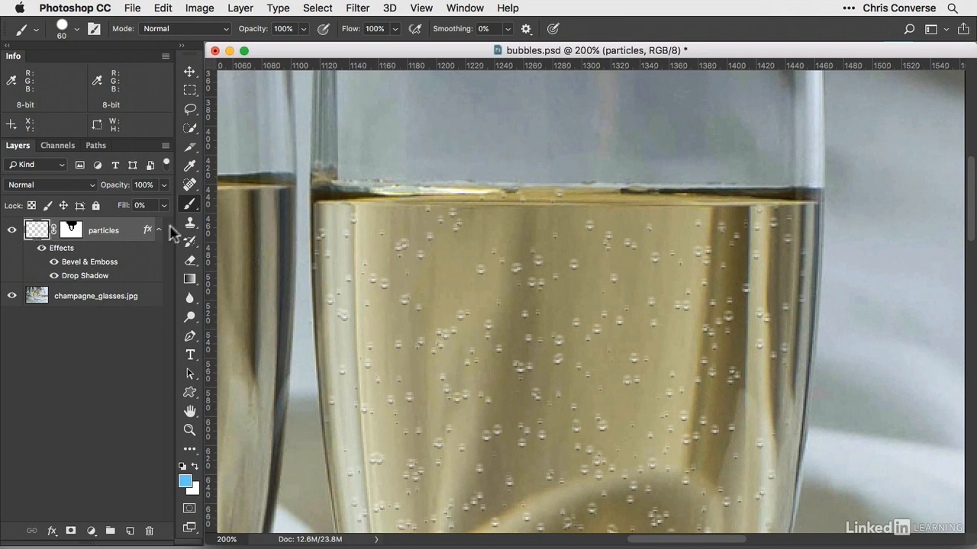
{"action": "left_click", "coordinate": [76, 28]}
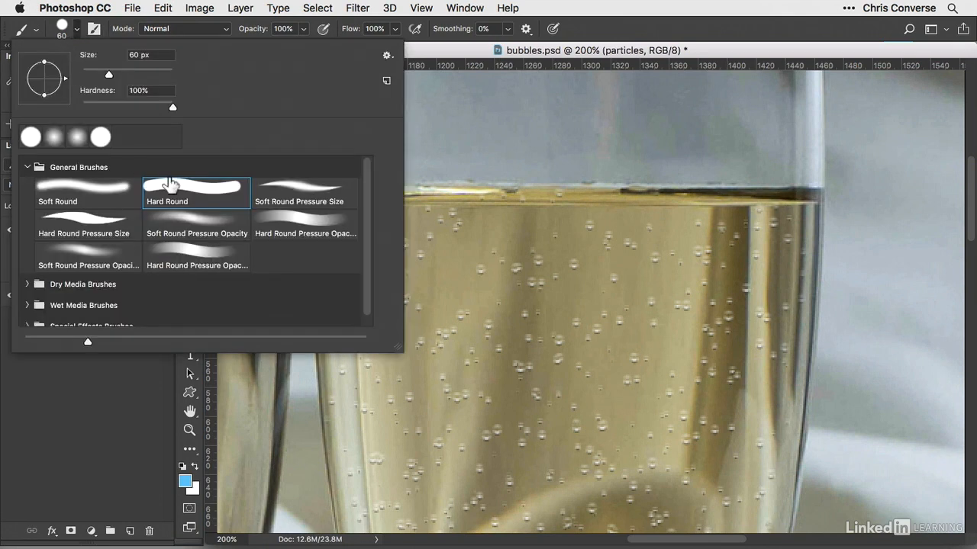
{"action": "left_click", "coordinate": [182, 187]}
{"action": "left_click", "coordinate": [183, 189]}
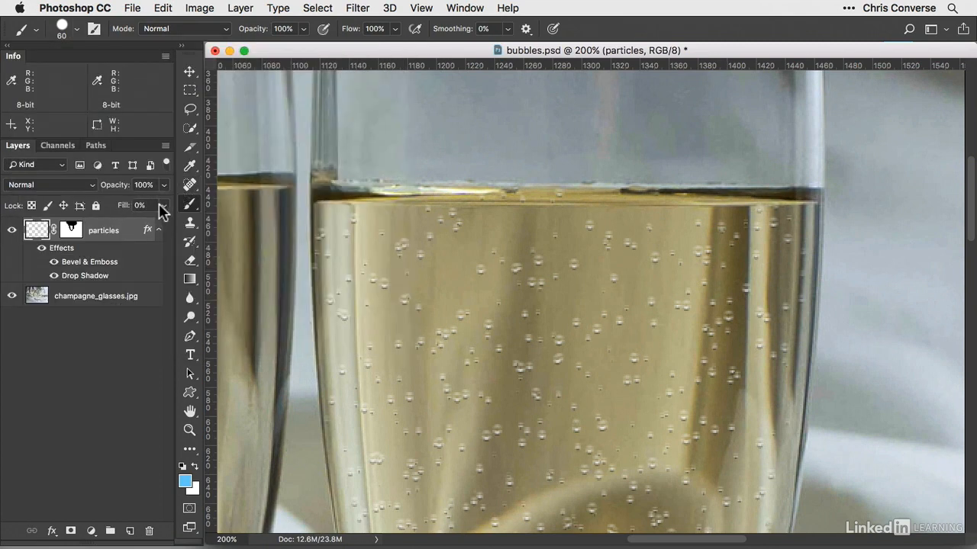
Step: Set the particles layer's fill to 100% and prepare a black brush 30 px in size
{"action": "left_click", "coordinate": [161, 205]}
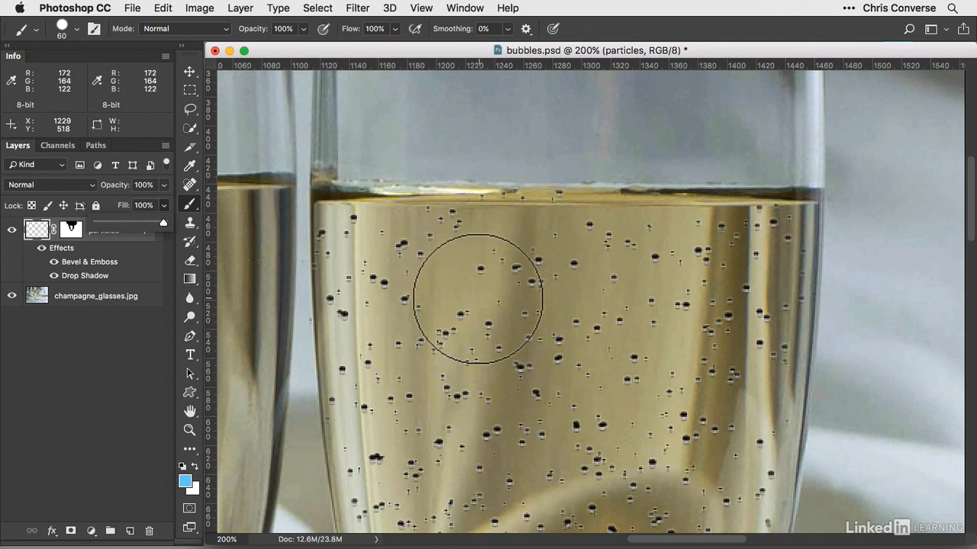
{"action": "key", "text": "d"}
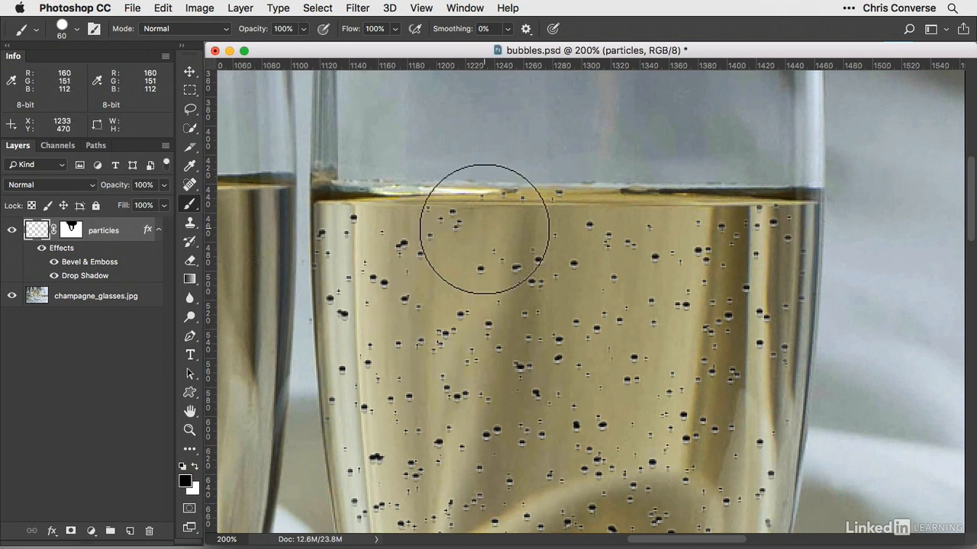
{"action": "key", "text": "bracketleft"}
{"action": "key", "text": "bracketleft"}
{"action": "key", "text": "bracketleft"}
{"action": "key", "text": "bracketleft"}
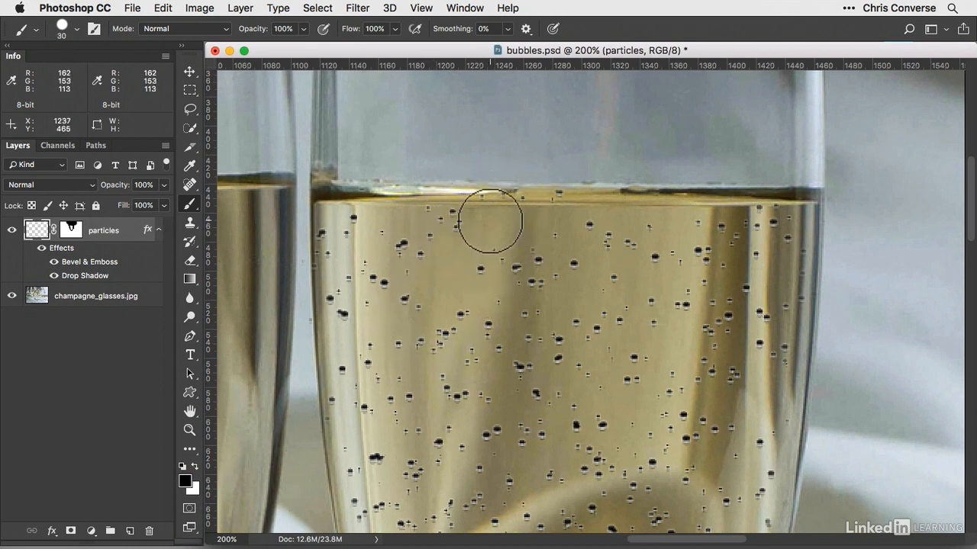
Step: Paint a row of tiny bubbles along the left part of the right glass's champagne surface with a 4–5 px brush
{"action": "key", "text": "bracketleft"}
{"action": "key", "text": "bracketleft"}
{"action": "key", "text": "bracketleft"}
{"action": "key", "text": "bracketleft"}
{"action": "key", "text": "bracketleft"}
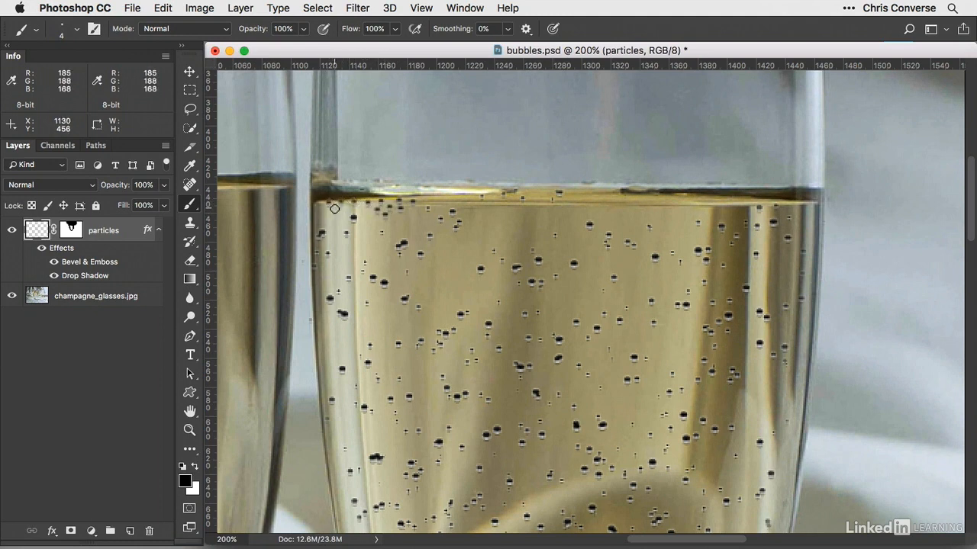
{"action": "left_click_drag", "start_coordinate": [334, 208], "coordinate": [343, 207]}
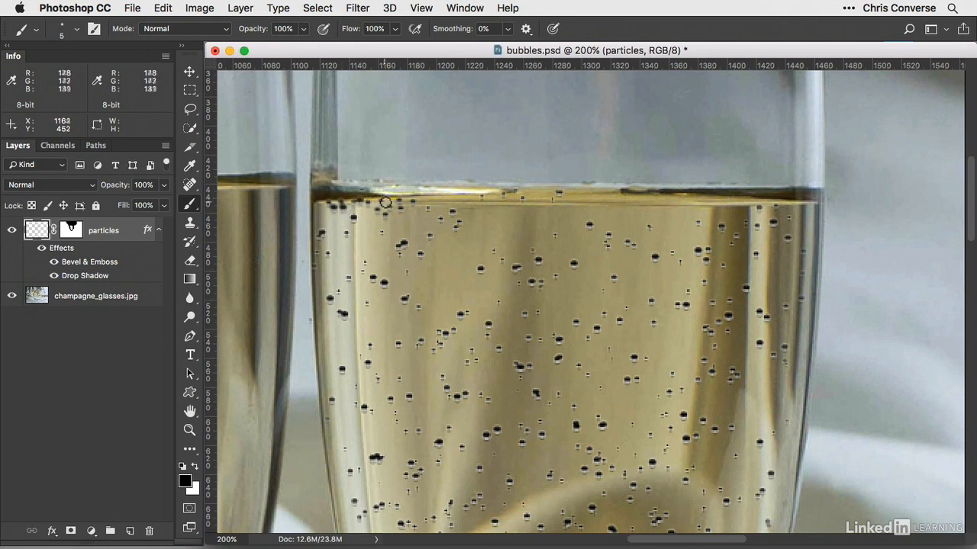
{"action": "left_click_drag", "start_coordinate": [413, 199], "coordinate": [434, 202]}
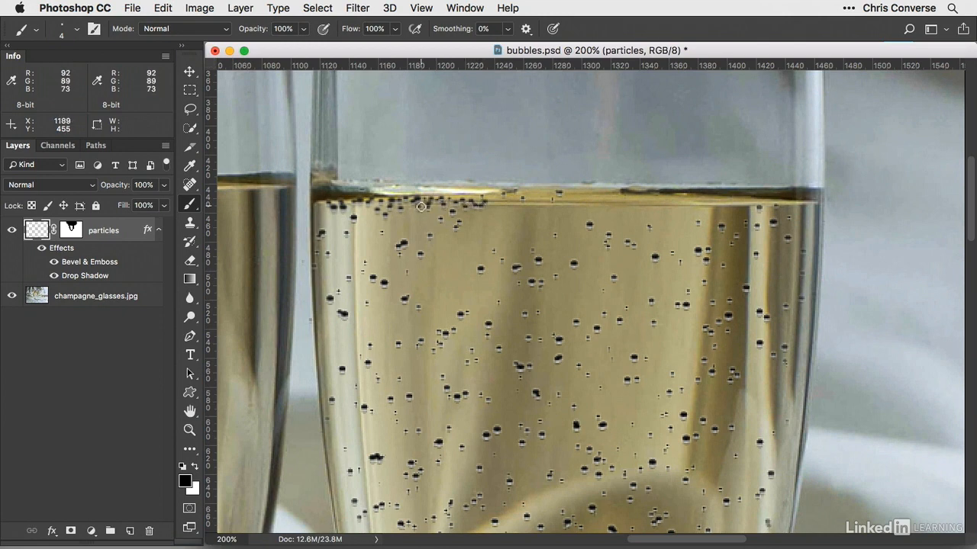
Step: Select the painted surface bubbles with a marquee about 120 by 21 px and place a copy further right along the champagne surface
{"action": "left_click", "coordinate": [190, 90]}
{"action": "left_click_drag", "start_coordinate": [319, 183], "coordinate": [493, 210]}
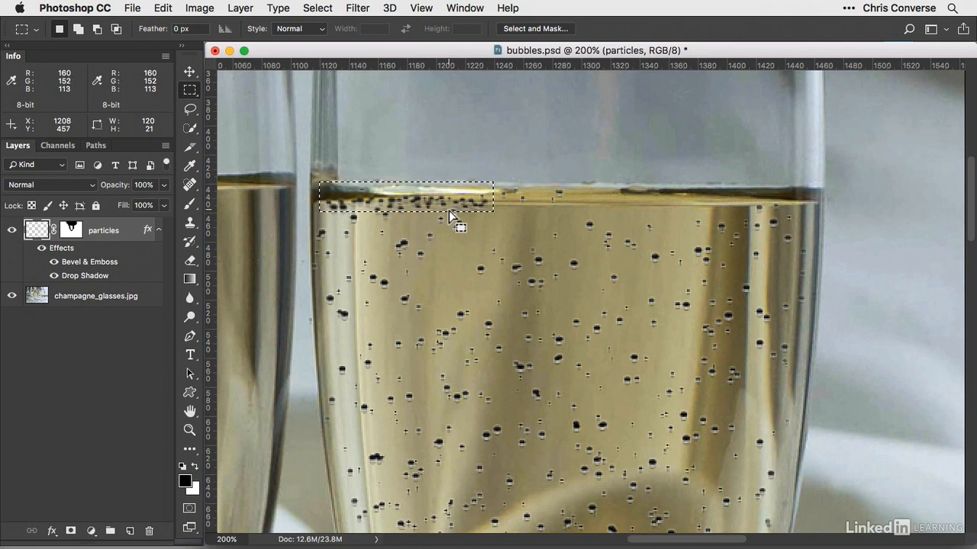
{"action": "key", "text": "alt"}
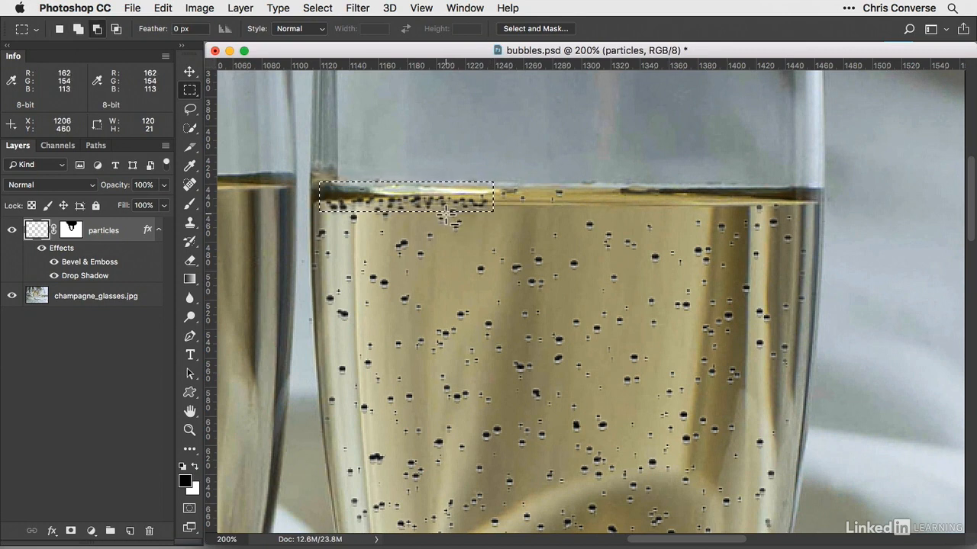
{"action": "left_click_drag", "start_coordinate": [448, 220], "coordinate": [459, 216]}
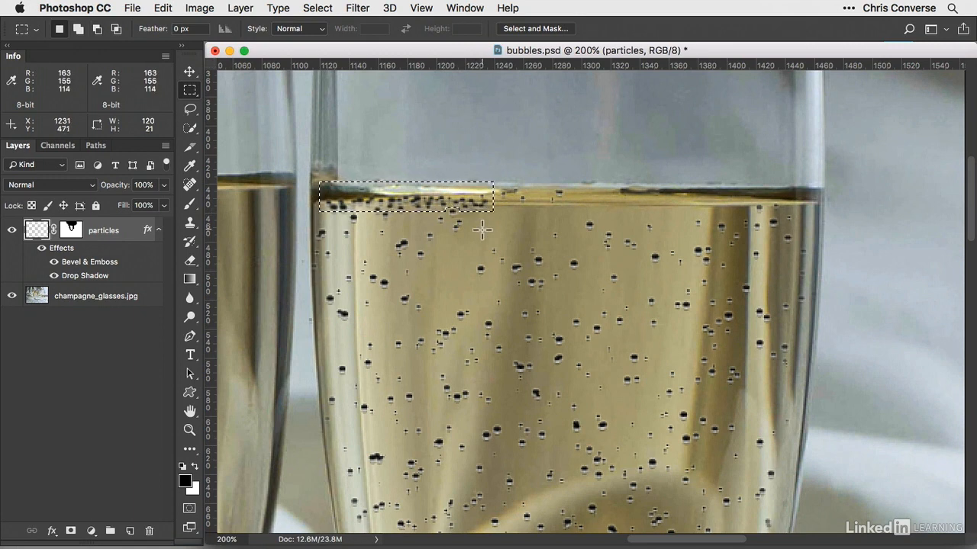
{"action": "left_click", "coordinate": [189, 71]}
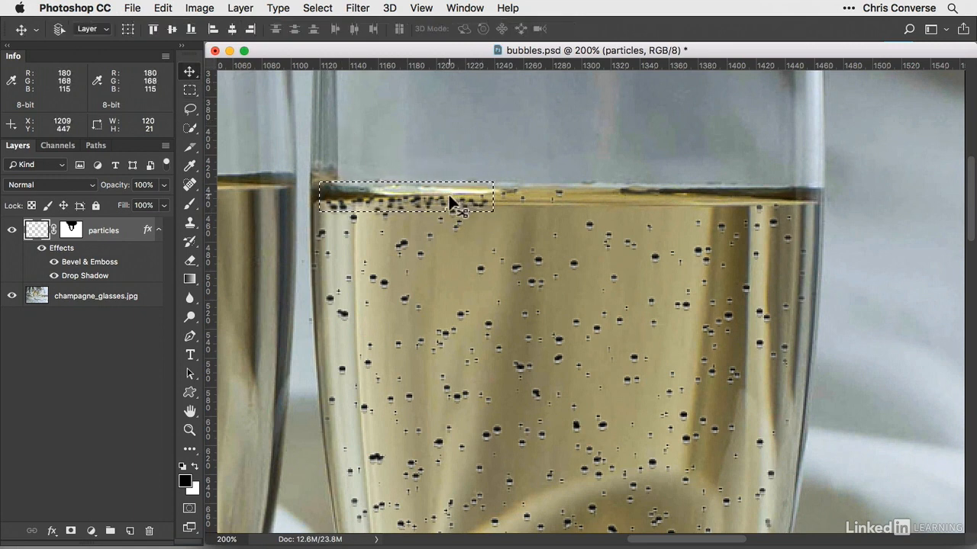
{"action": "key", "text": "Right"}
{"action": "key", "text": "Right"}
{"action": "key", "text": "Right"}
{"action": "left_click_drag", "start_coordinate": [448, 199], "coordinate": [527, 203]}
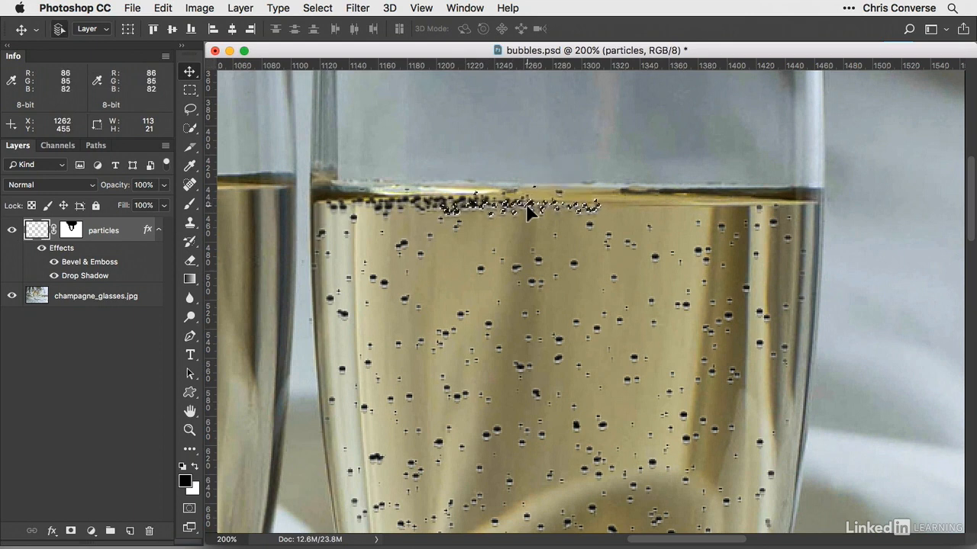
Step: Flip the copied bubbles horizontally at about -103.5% width and duplicate them across the rest of the champagne surface
{"action": "key", "text": "super+t"}
{"action": "left_click_drag", "start_coordinate": [602, 201], "coordinate": [437, 187]}
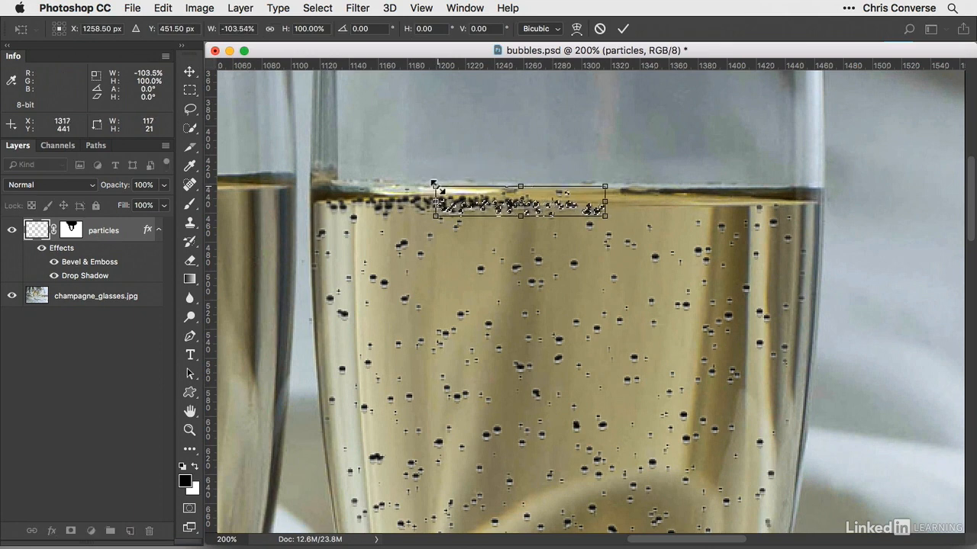
{"action": "key", "text": "Return"}
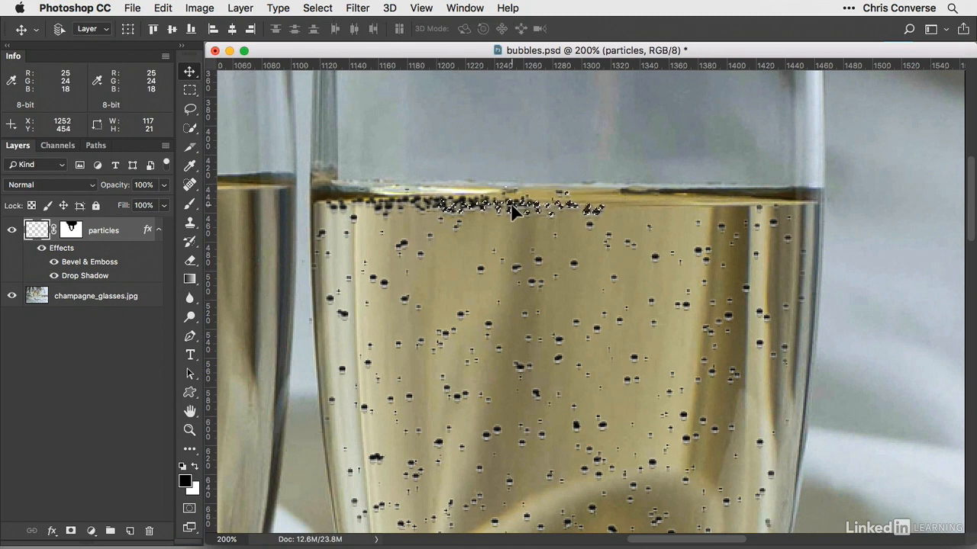
{"action": "left_click_drag", "start_coordinate": [513, 209], "coordinate": [647, 196]}
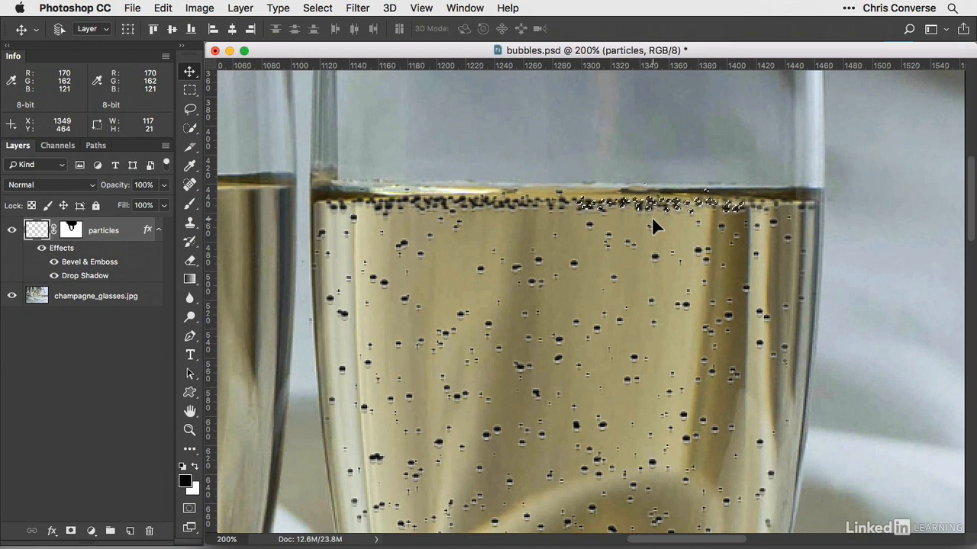
Step: Deselect the bubbles and set the particles layer's fill to 0%
{"action": "key", "text": "super+d"}
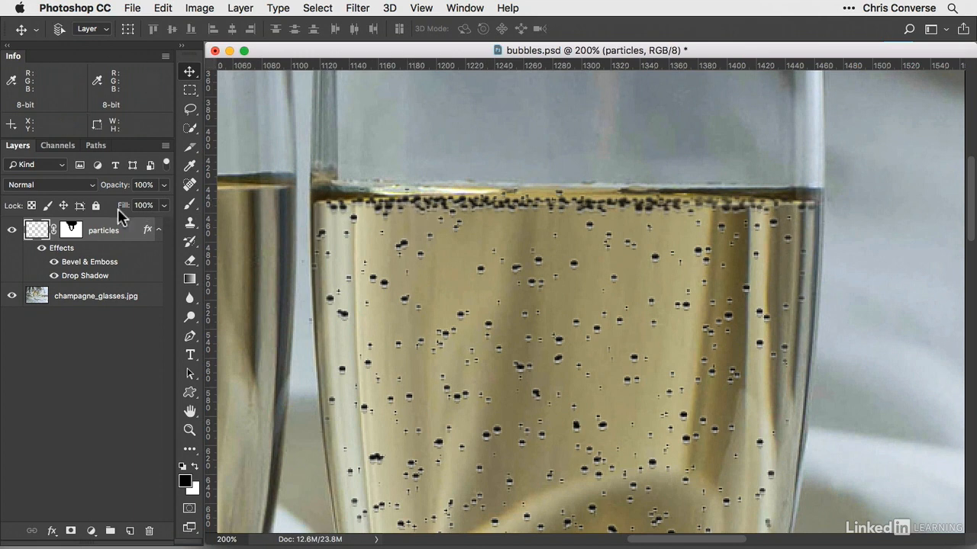
{"action": "left_click", "coordinate": [163, 206]}
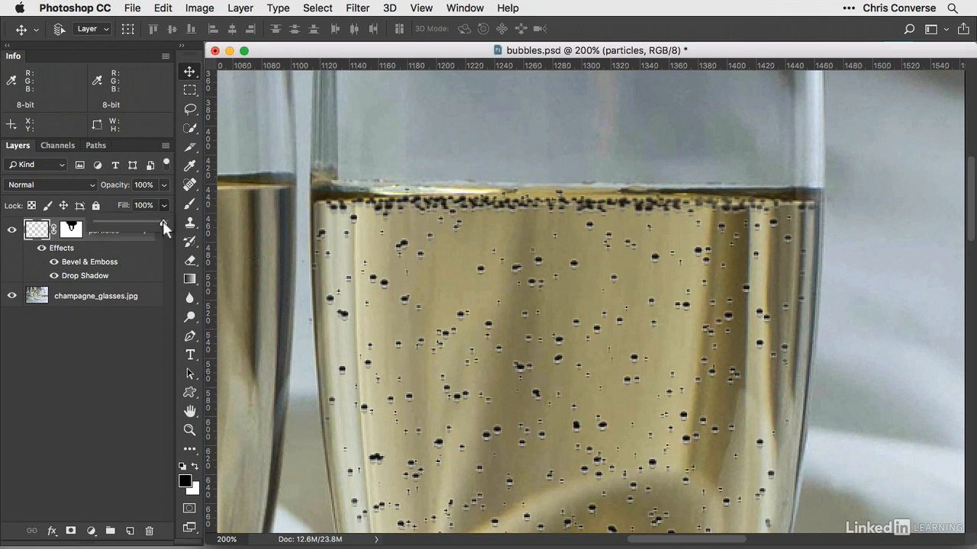
{"action": "left_click_drag", "start_coordinate": [98, 227], "coordinate": [79, 228]}
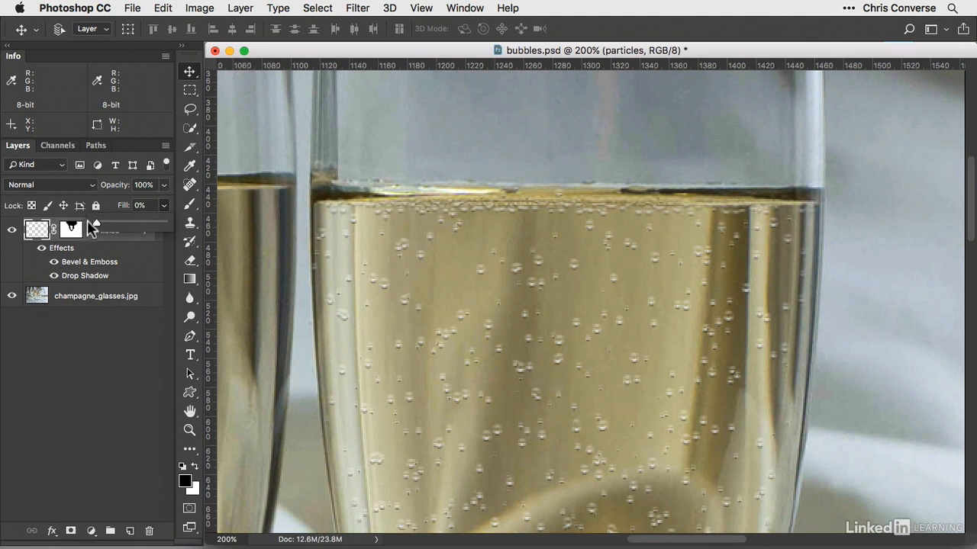
Step: Target the particles layer's mask and prepare a white round brush 15 px in size
{"action": "left_click", "coordinate": [72, 232]}
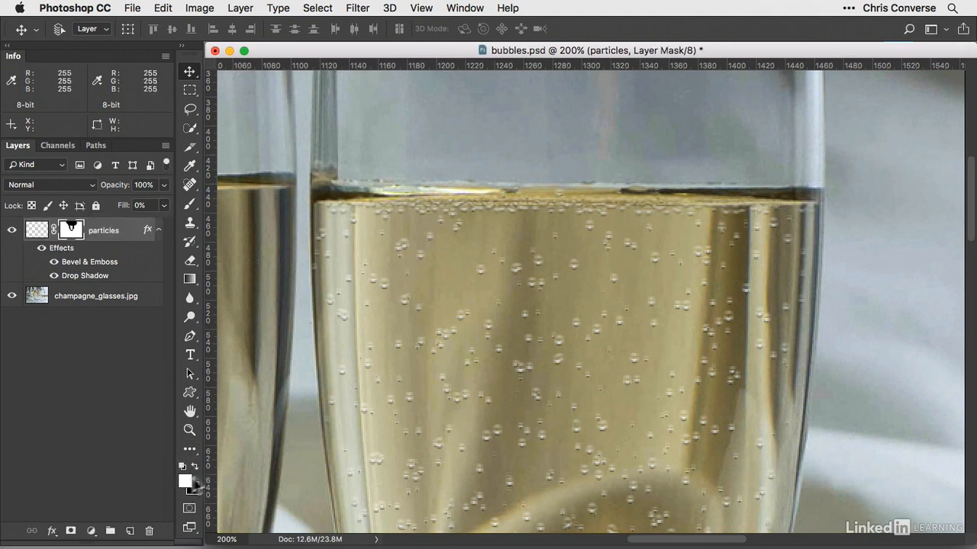
{"action": "left_click", "coordinate": [190, 203]}
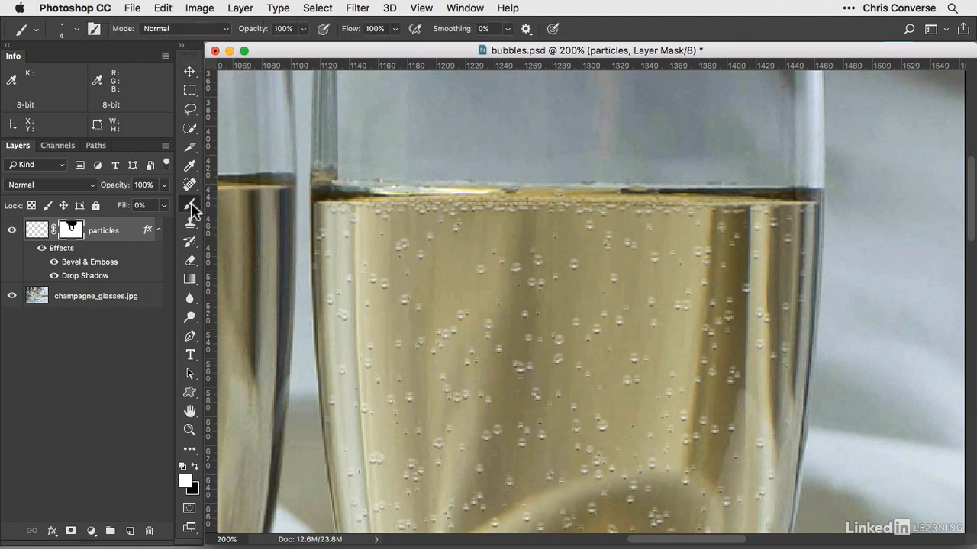
{"action": "left_click", "coordinate": [76, 29]}
{"action": "double_click", "coordinate": [167, 197]}
{"action": "key", "text": "bracketright"}
{"action": "key", "text": "bracketright"}
{"action": "key", "text": "bracketright"}
{"action": "key", "text": "bracketright"}
{"action": "key", "text": "bracketright"}
{"action": "key", "text": "bracketright"}
{"action": "key", "text": "bracketright"}
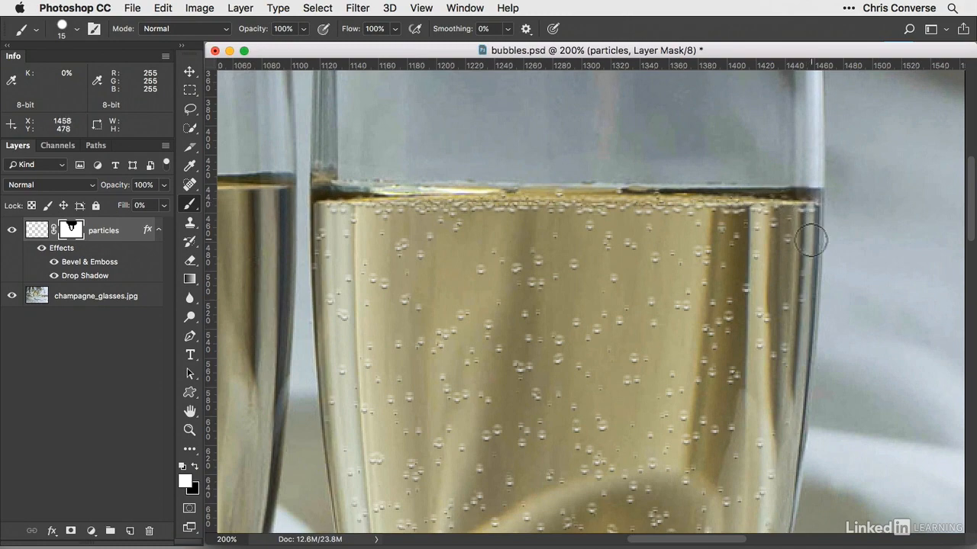
Step: Collapse the particles layer's effects list and duplicate the layer together with its mask and styles
{"action": "left_click", "coordinate": [655, 250], "text": "alt"}
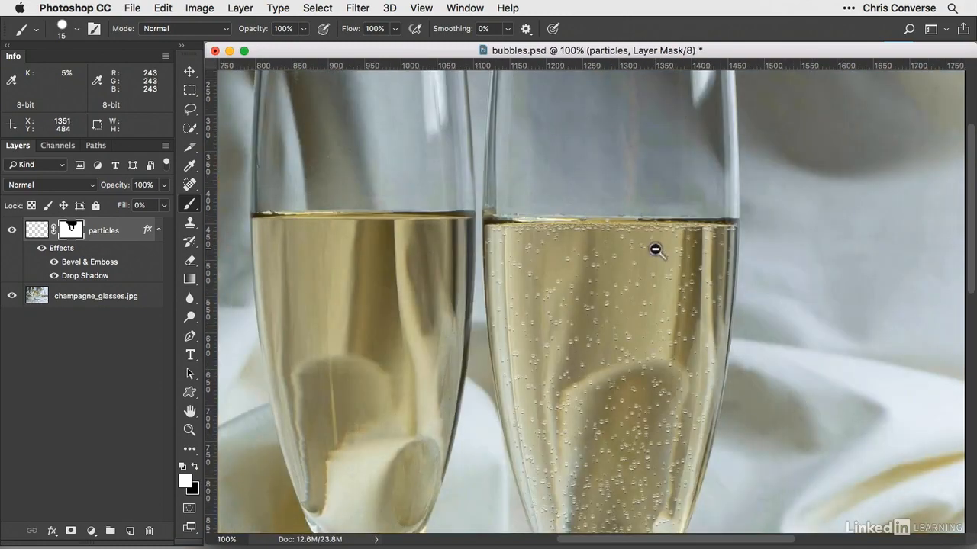
{"action": "left_click", "coordinate": [654, 246], "text": "alt"}
{"action": "left_click_drag", "start_coordinate": [650, 348], "coordinate": [588, 257]}
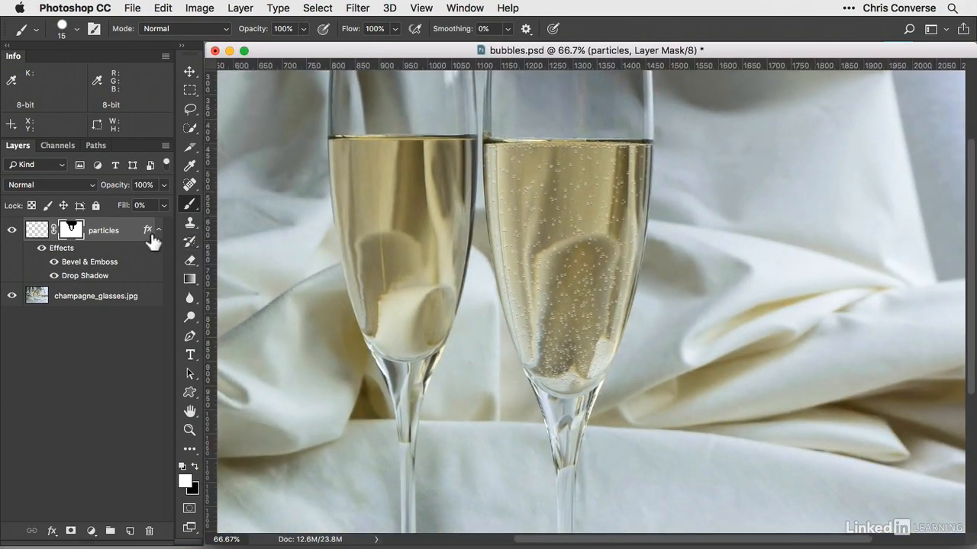
{"action": "left_click", "coordinate": [158, 231]}
{"action": "left_click", "coordinate": [36, 230]}
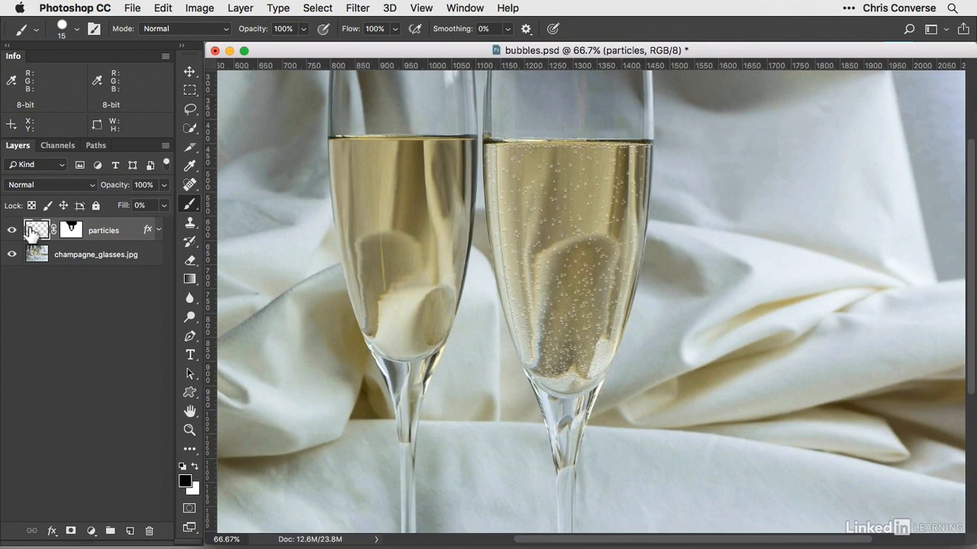
{"action": "left_click_drag", "start_coordinate": [29, 234], "coordinate": [31, 236]}
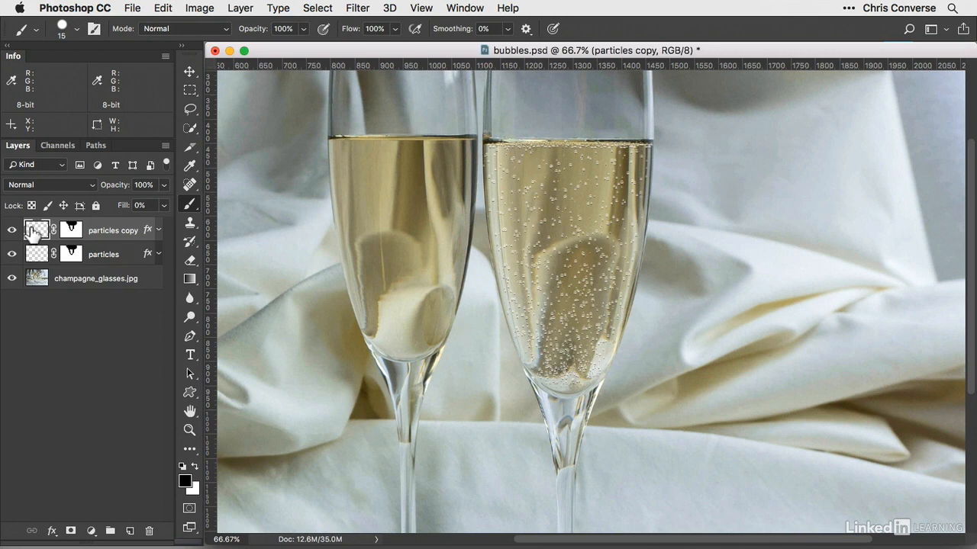
Step: Lower the opacity of the particles copy layer to soften the doubled bubbles, and deselect all layers
{"action": "left_click", "coordinate": [164, 185]}
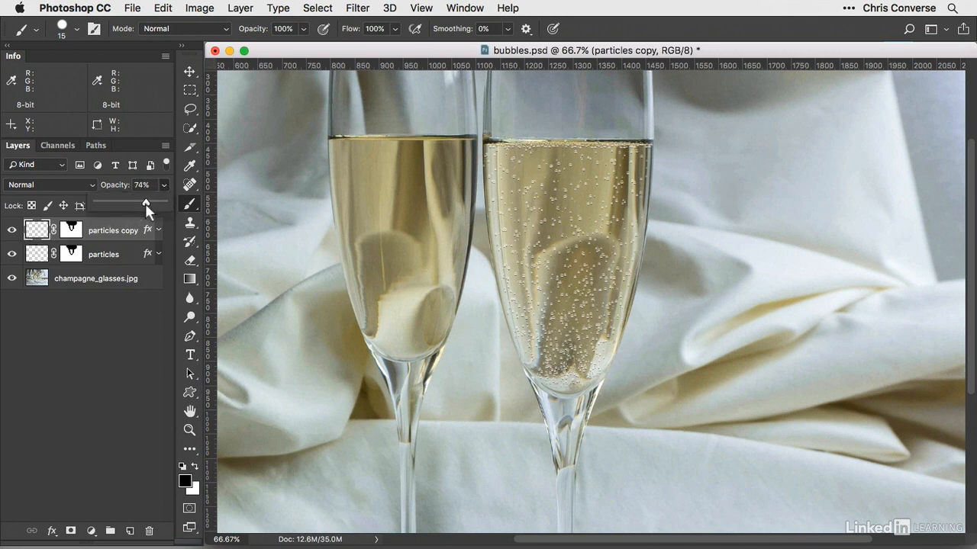
{"action": "left_click_drag", "start_coordinate": [146, 205], "coordinate": [140, 206]}
{"action": "left_click", "coordinate": [143, 341]}
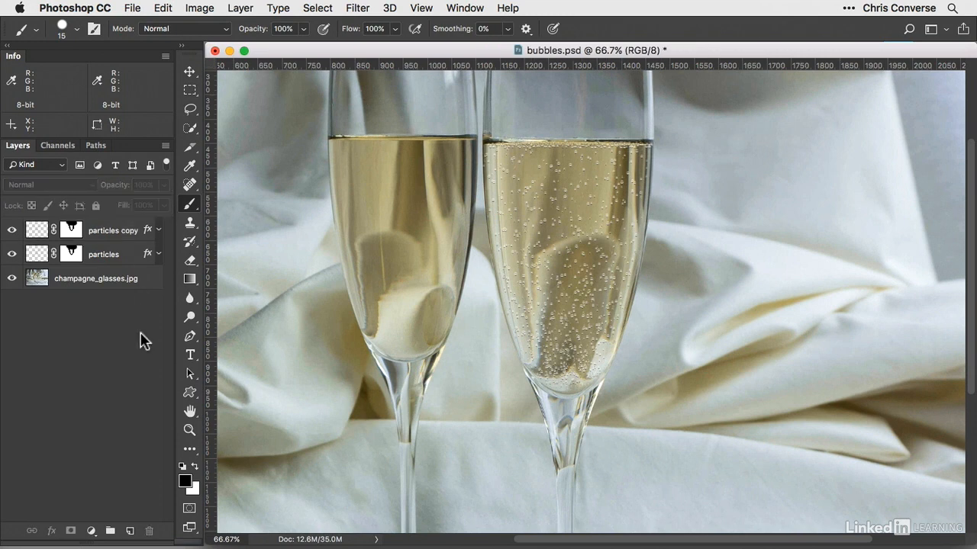